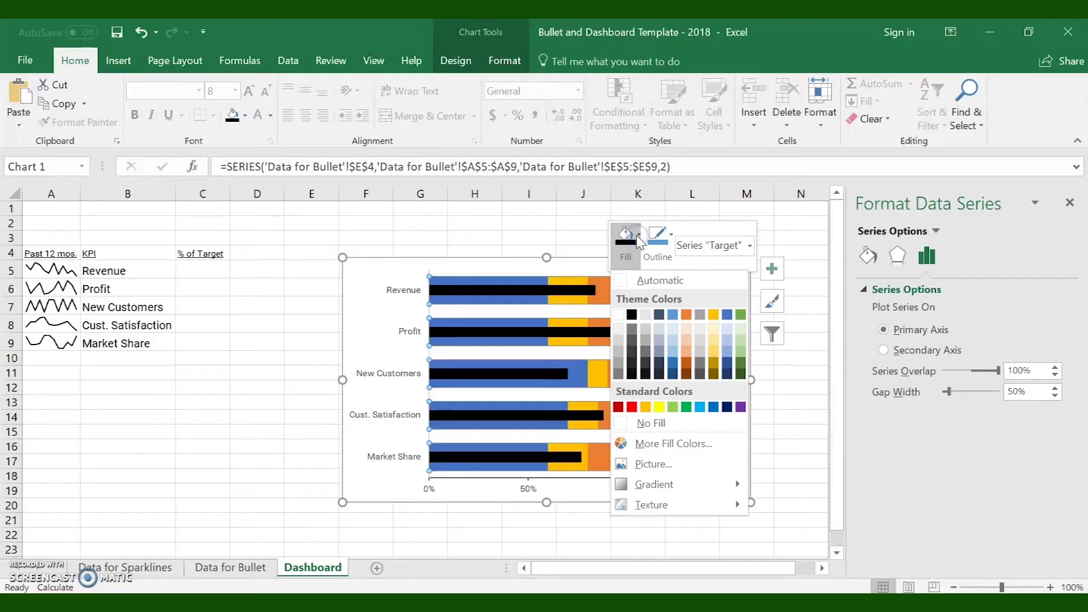
Switch from Bullet Chart Template.xlsx to the Book1 workbook holding the A2:C7 data
left_click(634, 252)
left_click(575, 286)
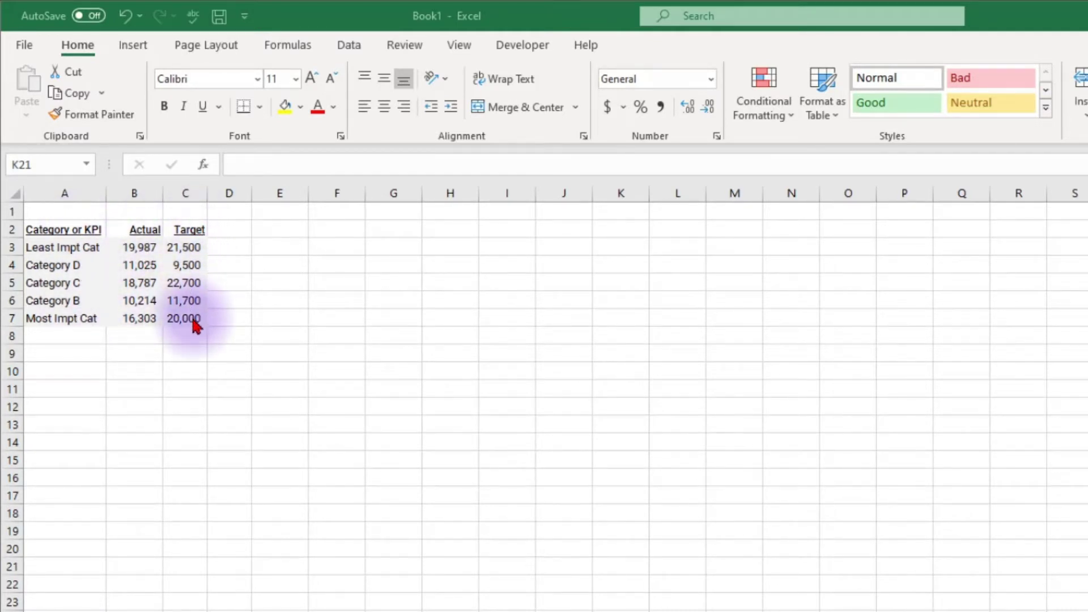
Insert a clustered column chart of the Category, Actual and Target data in A2:C7
left_click_drag(34, 229, 187, 319)
left_click(133, 45)
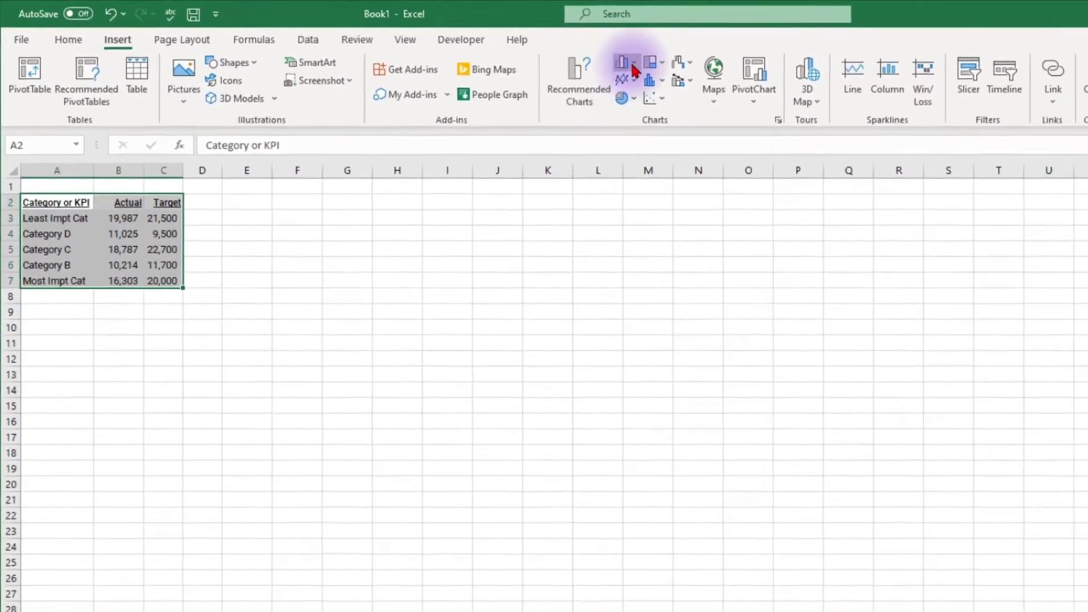
left_click(633, 70)
left_click(514, 97)
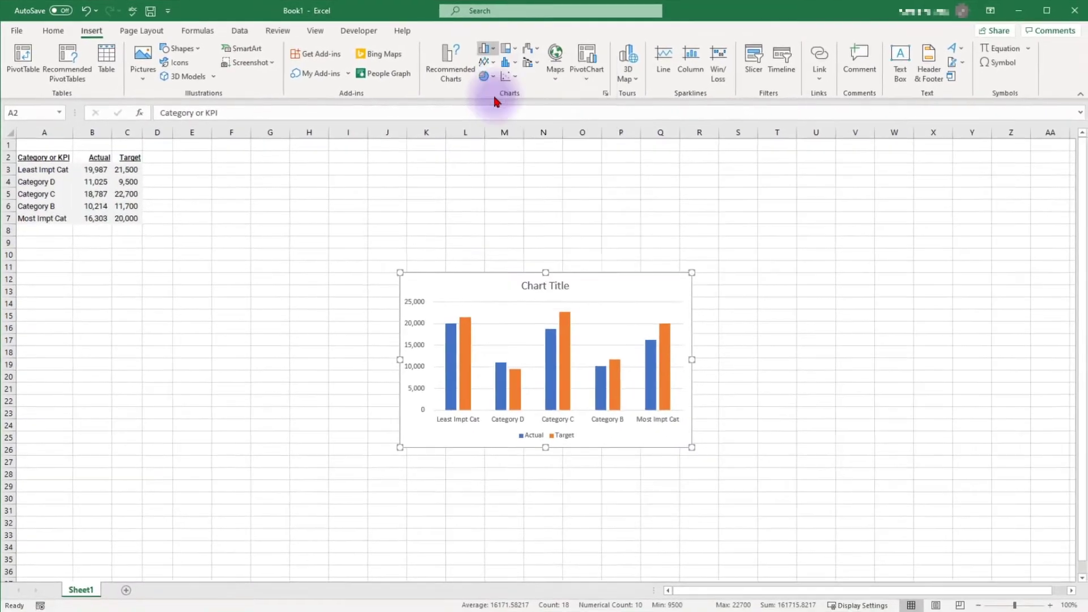
Move the chart up beside the data and enlarge it
left_click_drag(471, 276, 256, 191)
left_click_drag(475, 361, 587, 480)
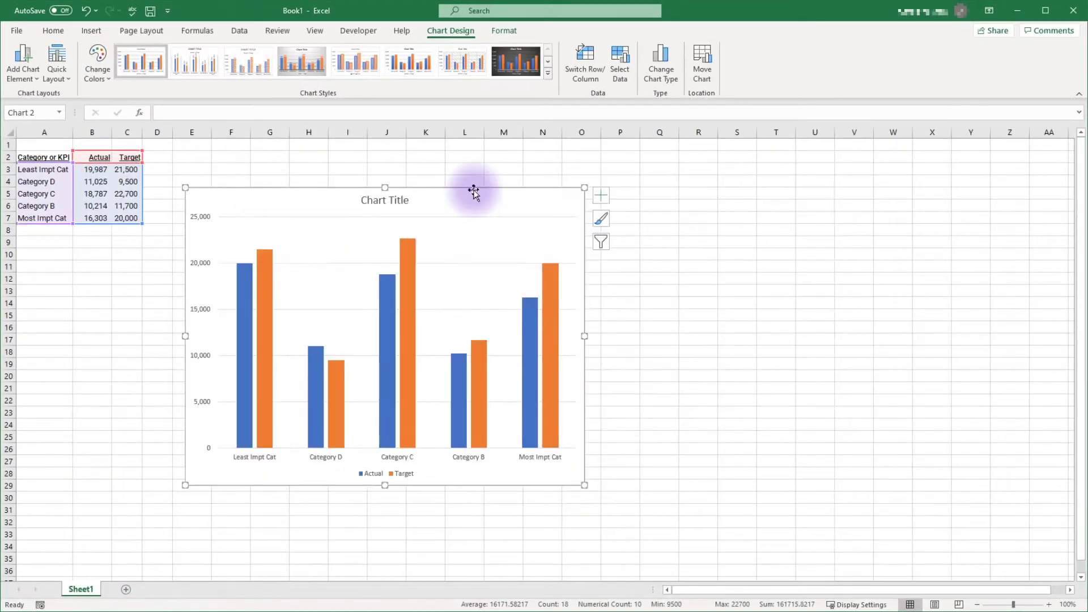
left_click_drag(476, 186, 477, 169)
mouse_move(252, 274)
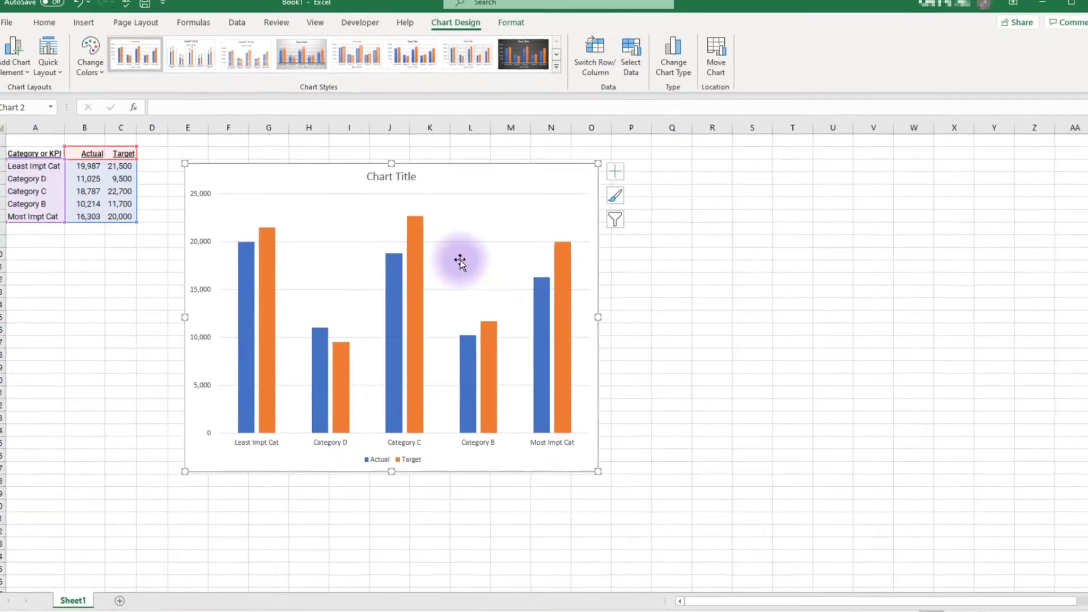
Change the chart to the Clustered Column - Line combo so Target becomes a line
right_click(456, 264)
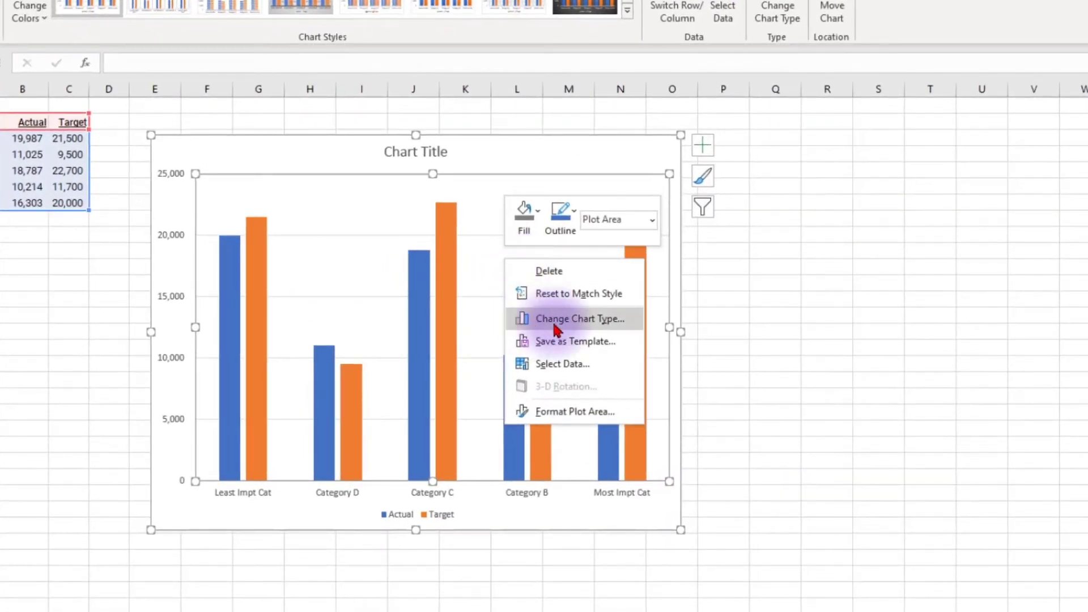
left_click(554, 326)
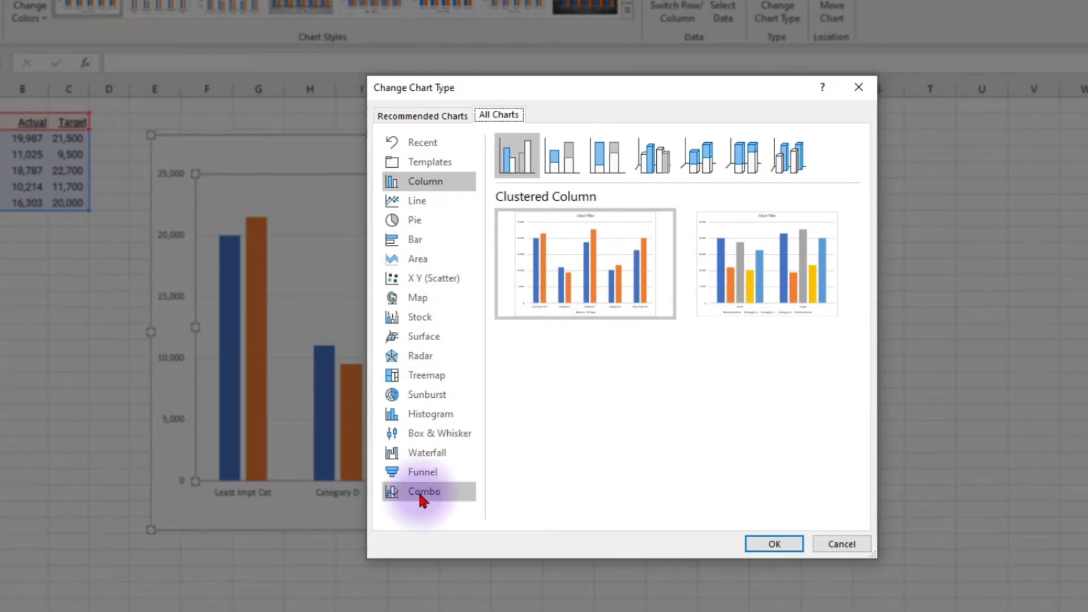
left_click(421, 493)
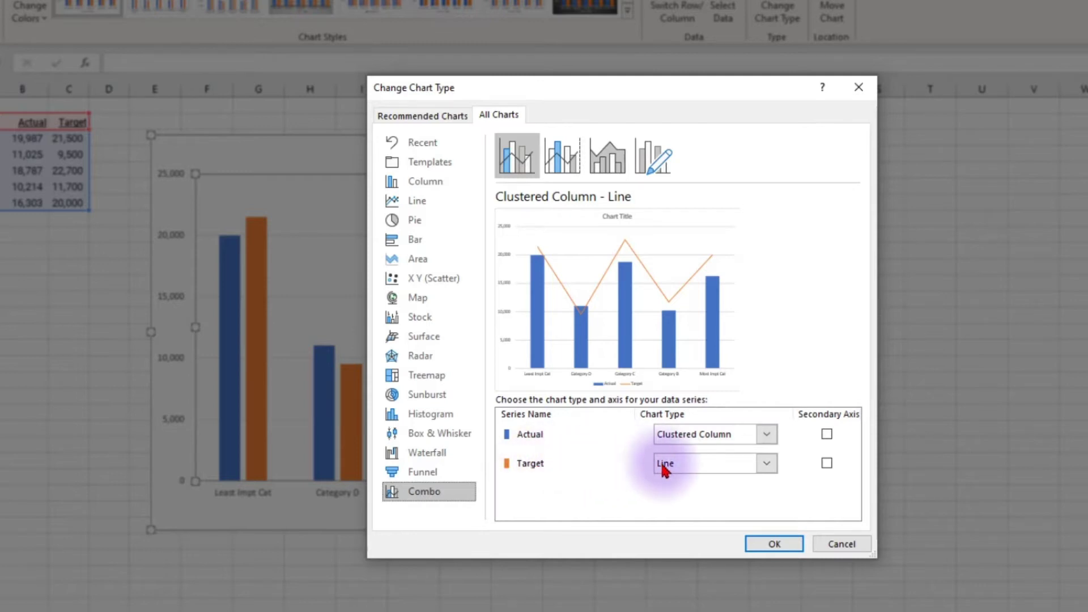
left_click(766, 545)
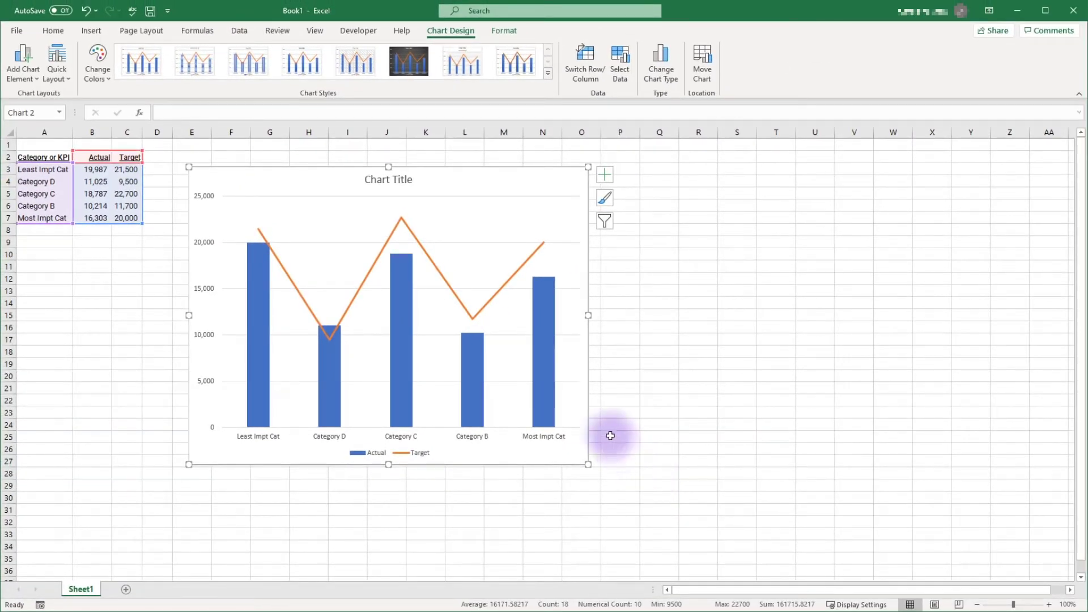
Open Format Data Series for the Target line and expand its Fill & Line marker options
left_click(501, 296)
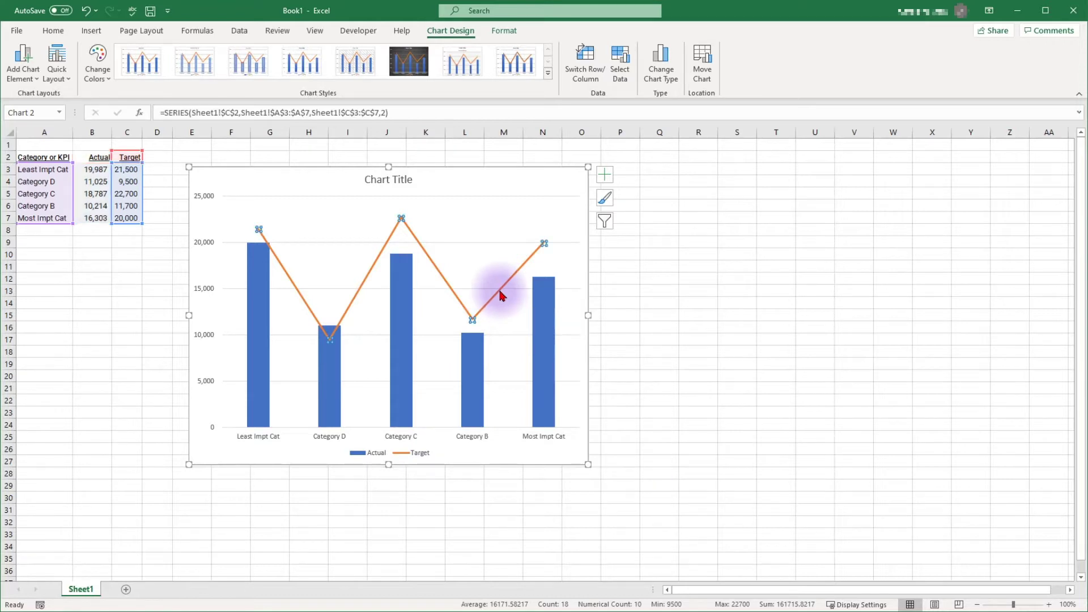
right_click(501, 296)
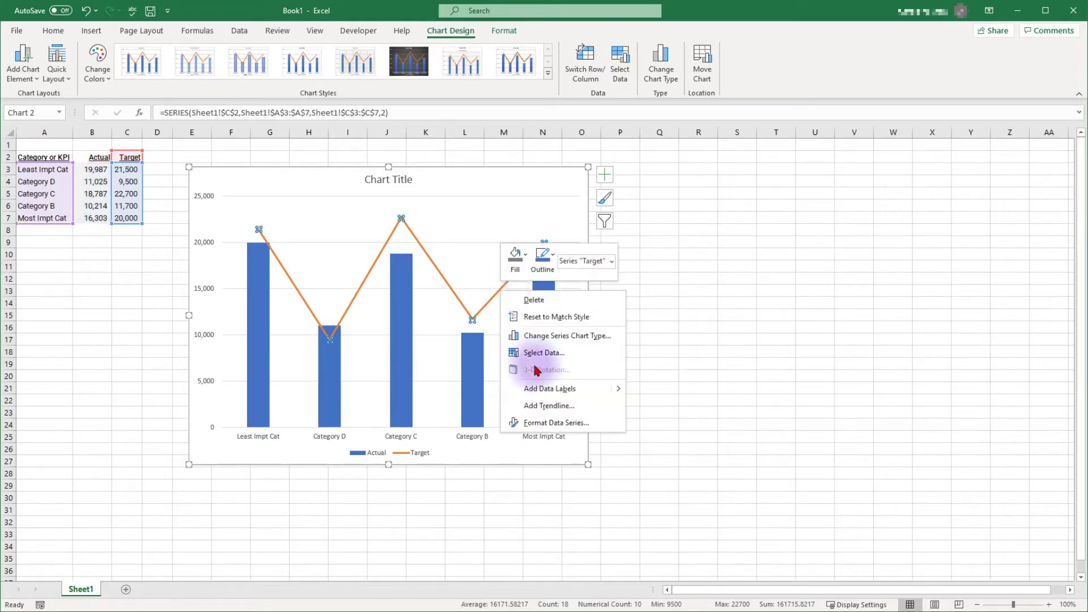
left_click(547, 423)
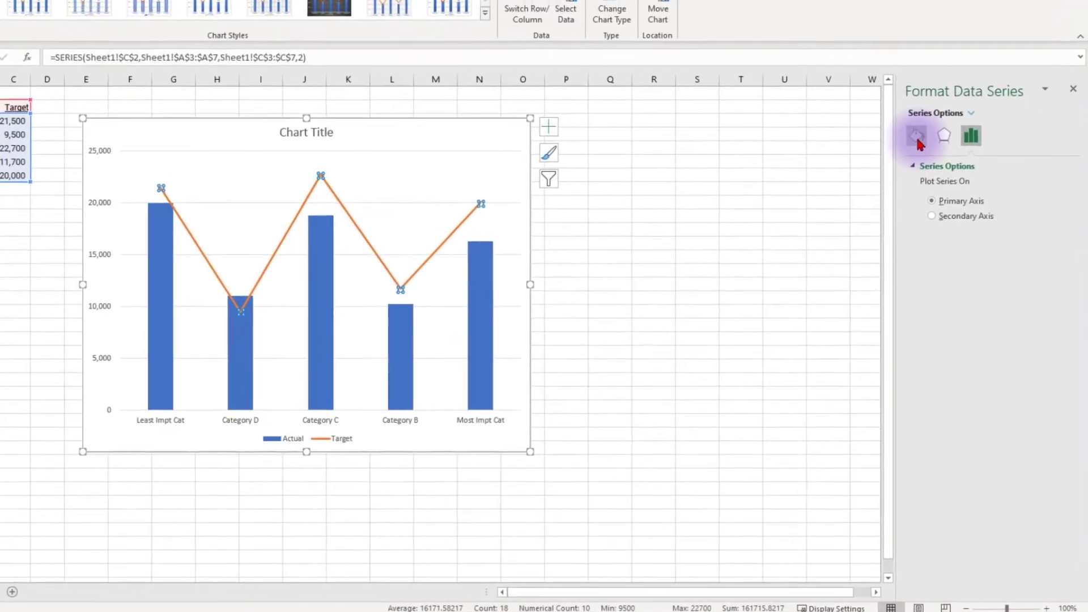
left_click(917, 139)
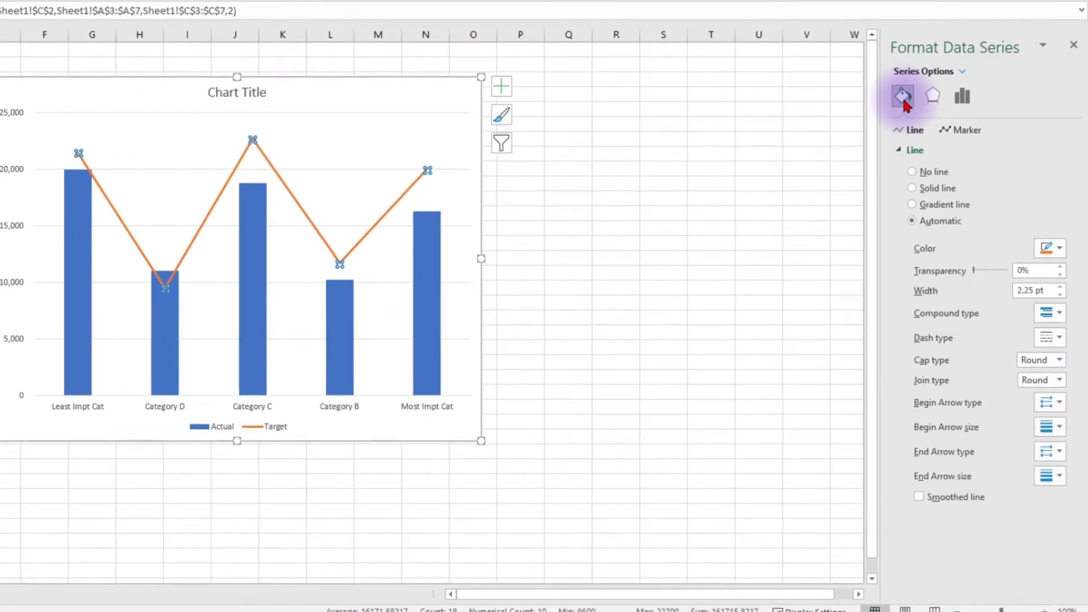
left_click(968, 130)
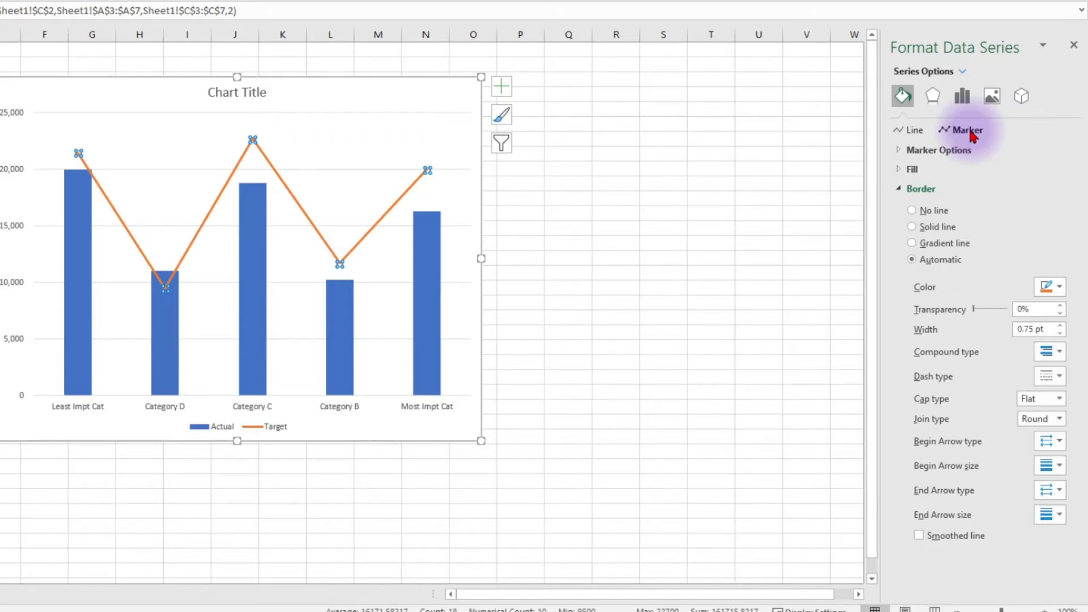
left_click(933, 154)
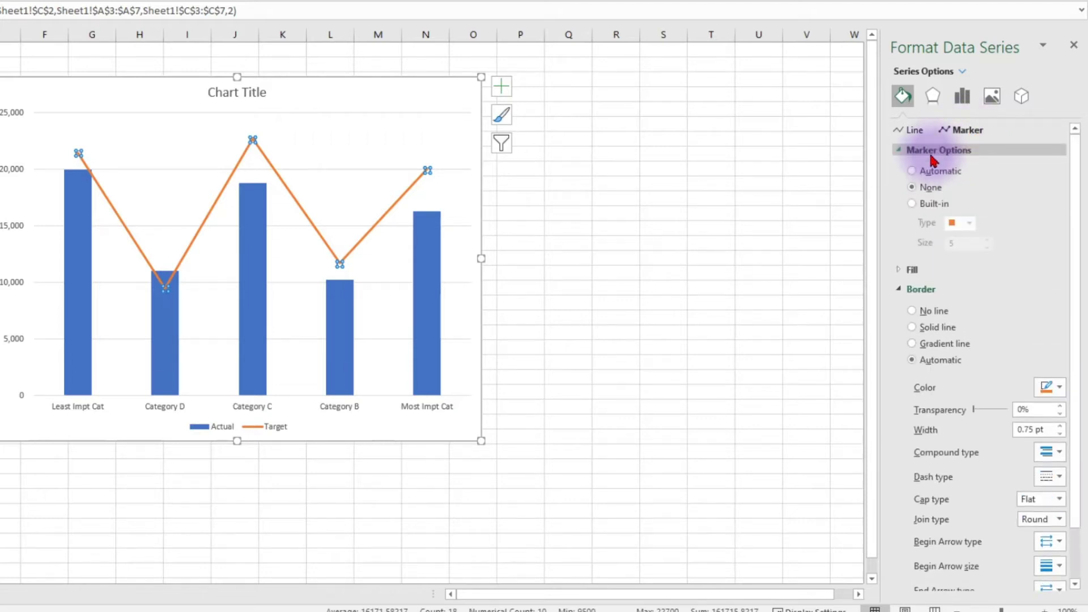
Give the Target series built-in dash markers at size 40
left_click(912, 203)
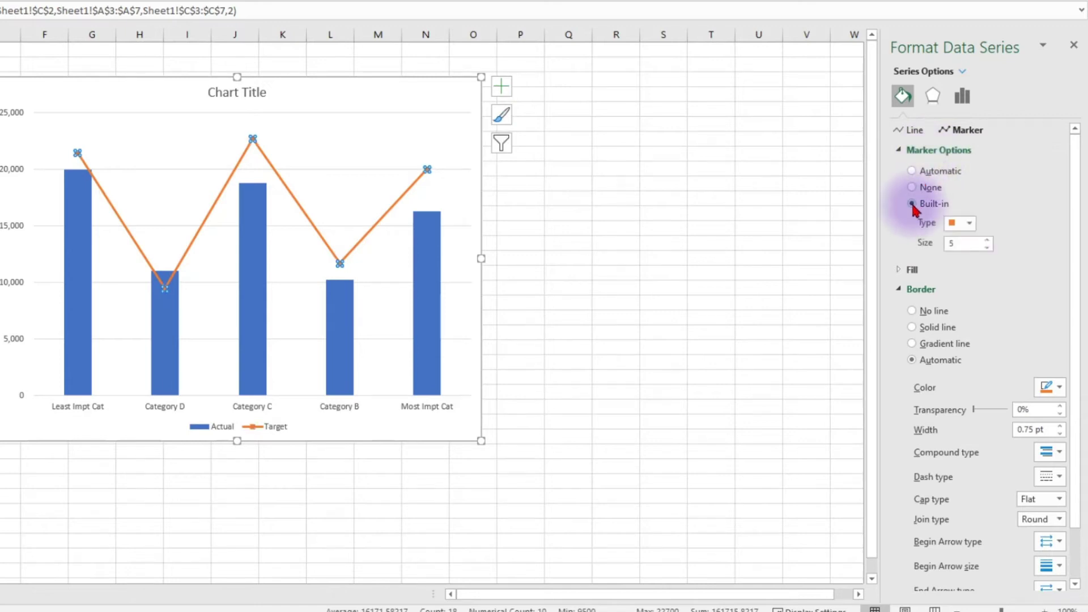
left_click(970, 225)
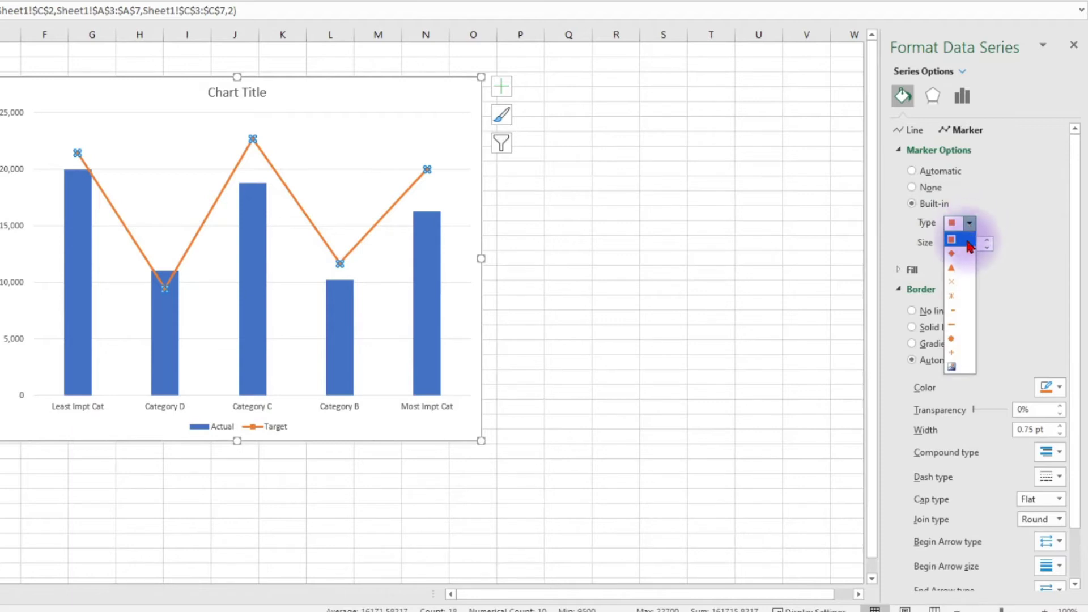
left_click(957, 329)
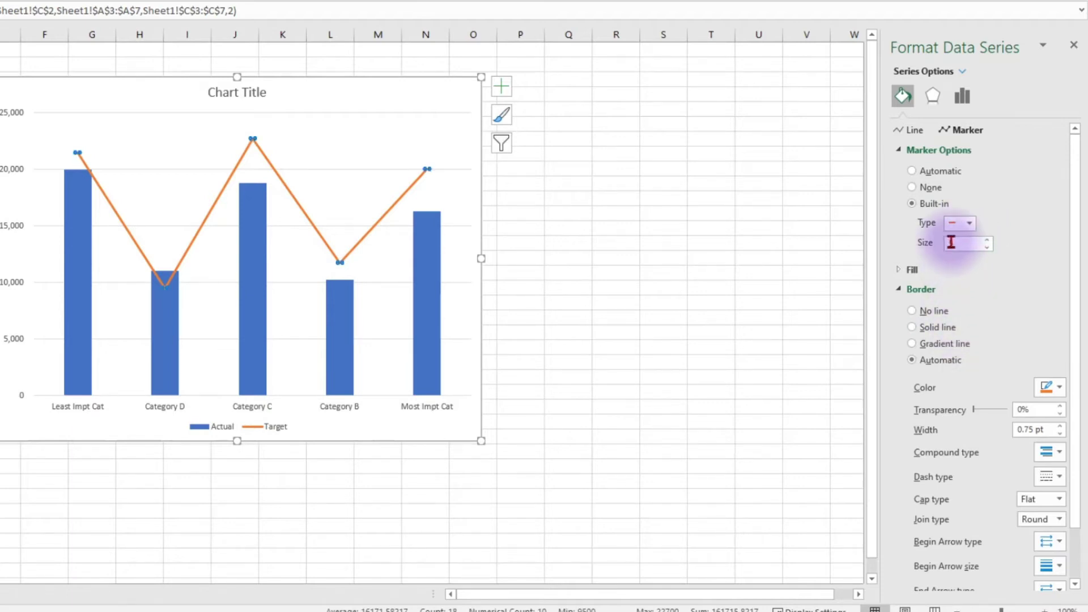
left_click(987, 240)
left_click(987, 240)
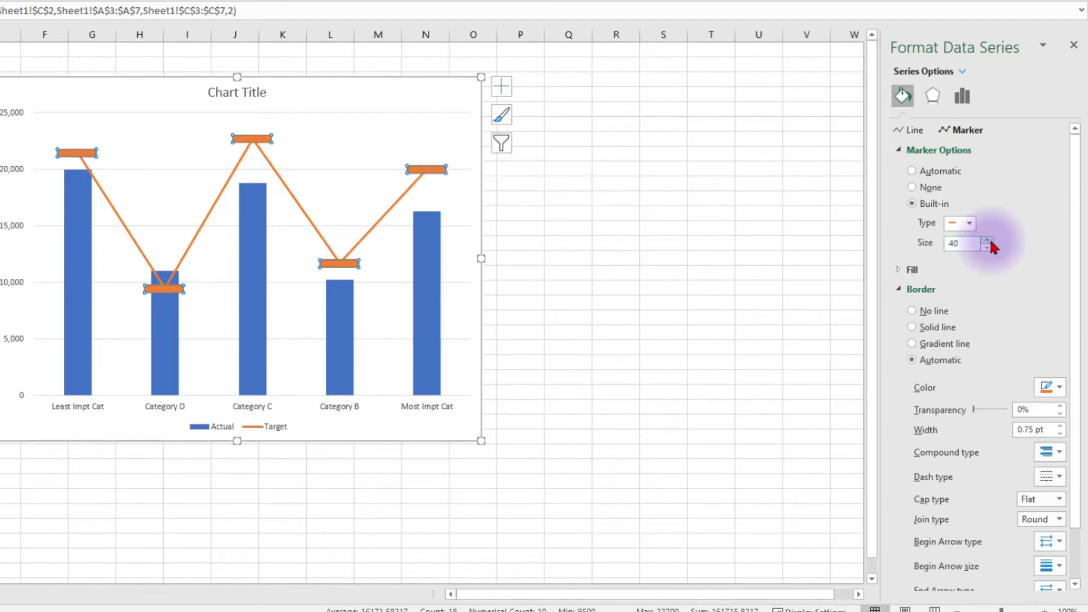
left_click(634, 217)
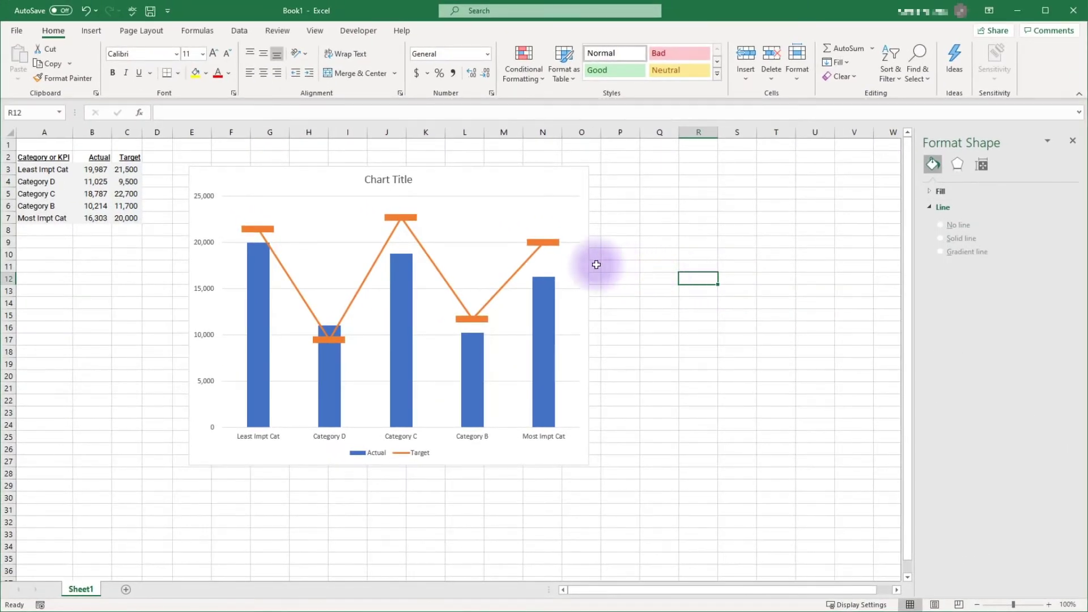
Set the Target series line to No line, leaving only the dash markers
mouse_move(546, 250)
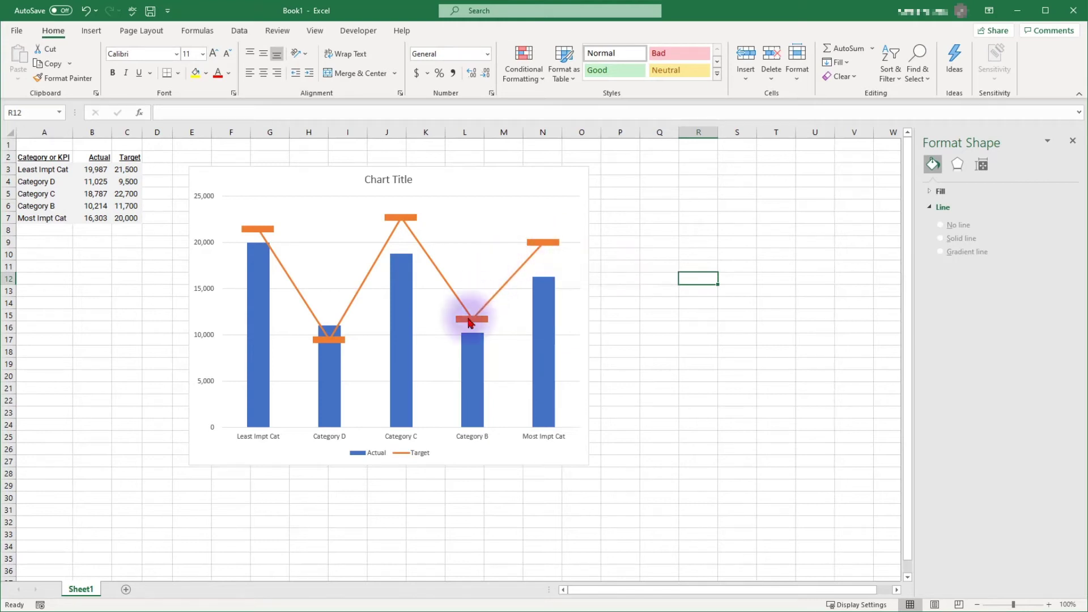
left_click(329, 339)
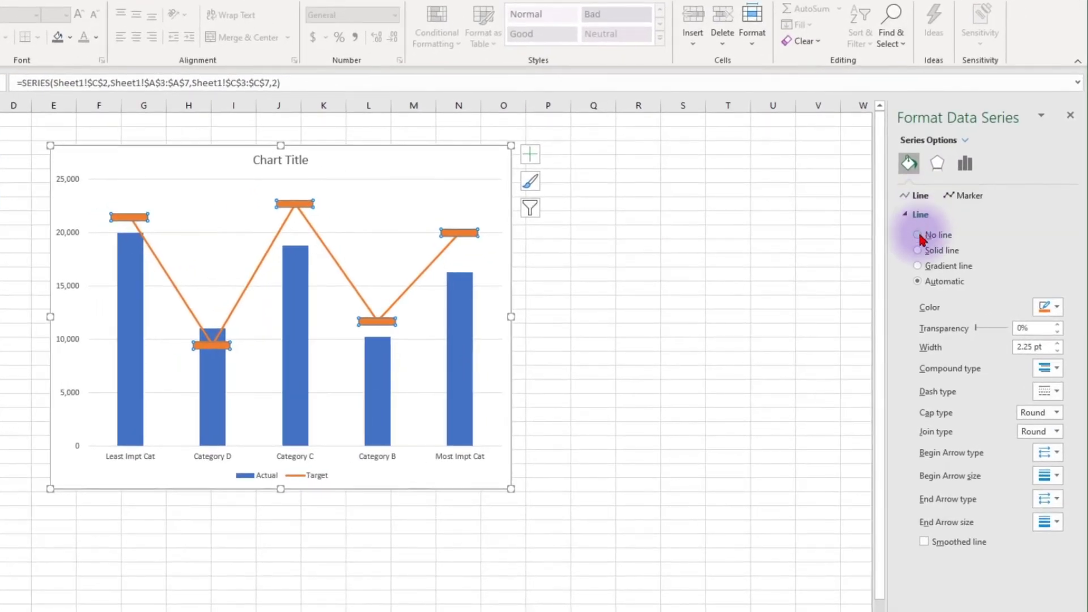
left_click(917, 235)
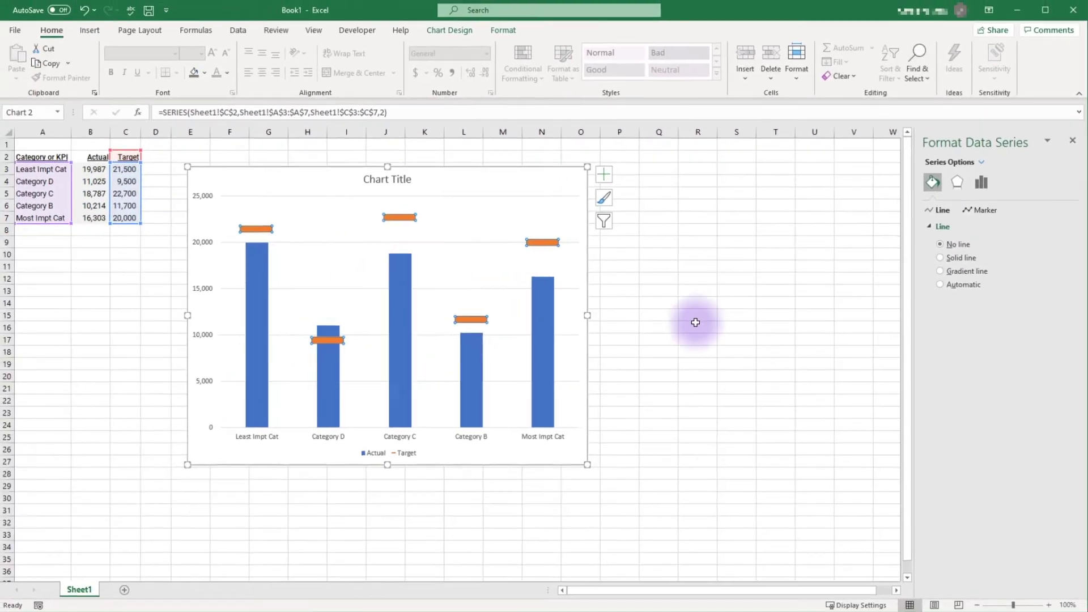
left_click(695, 322)
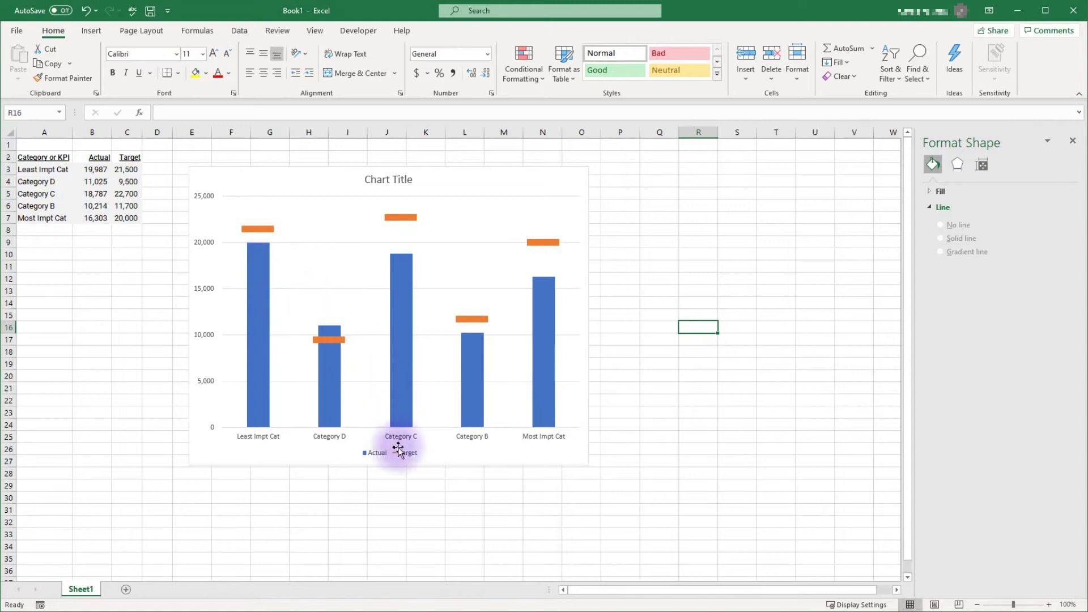
Fill the Target dash markers black using the mini toolbar's Fill option
left_click(266, 231)
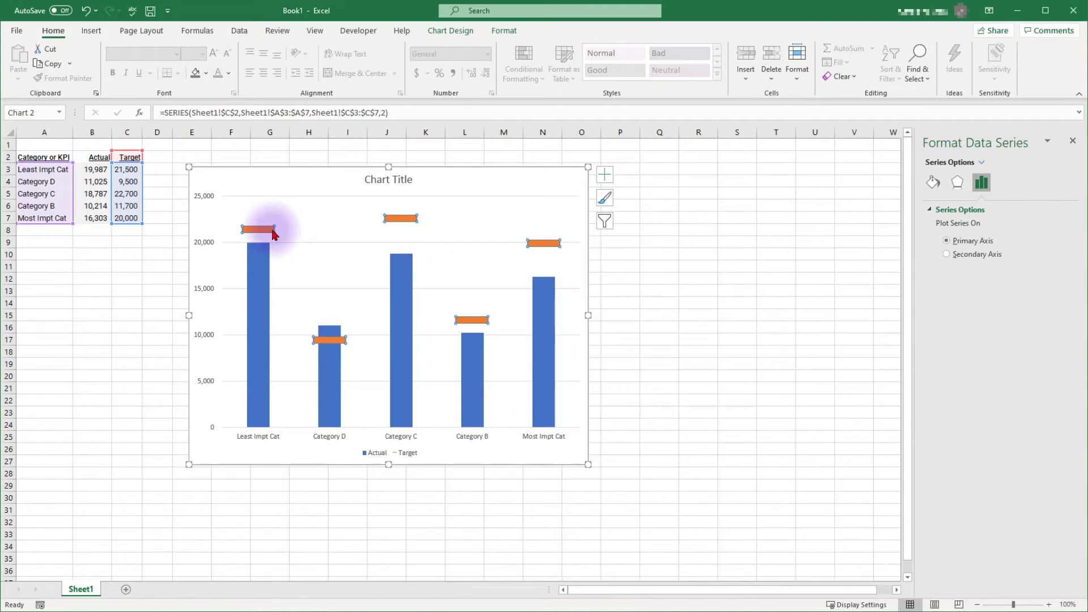
right_click(272, 232)
left_click(287, 196)
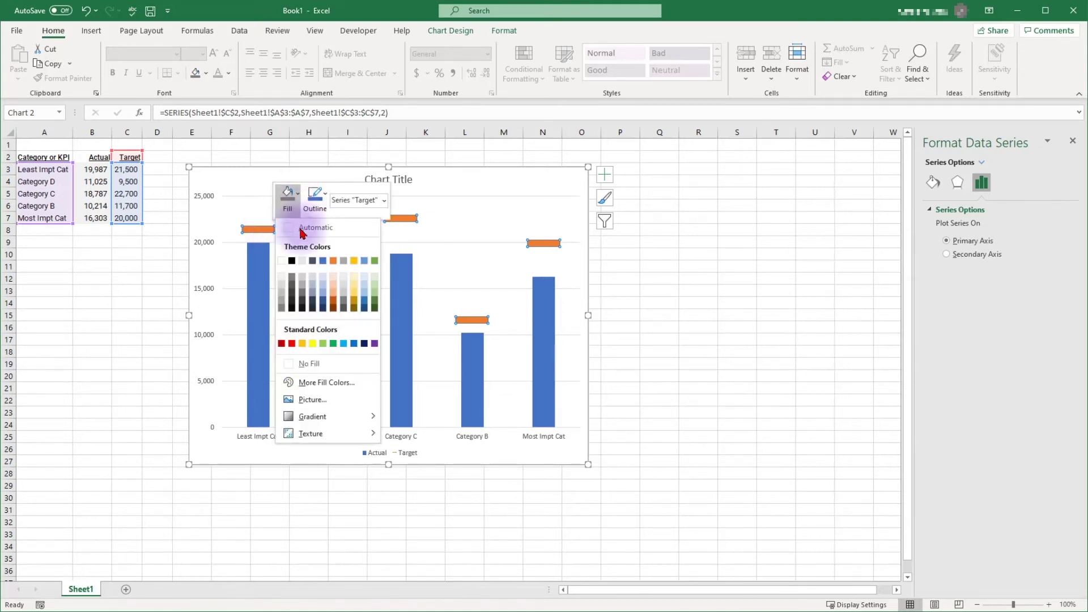
left_click(291, 261)
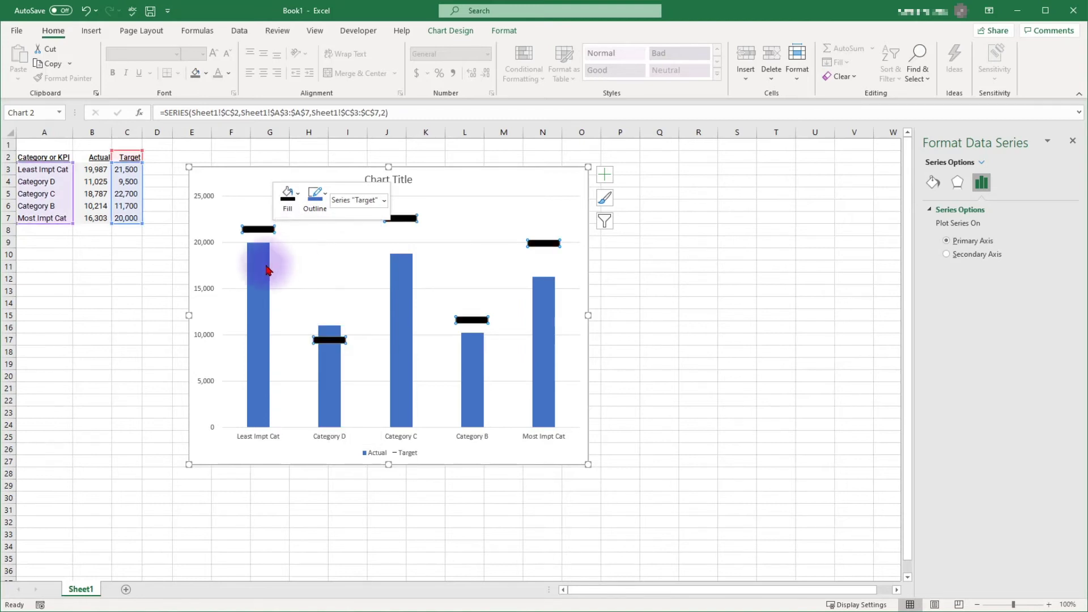
left_click(268, 270)
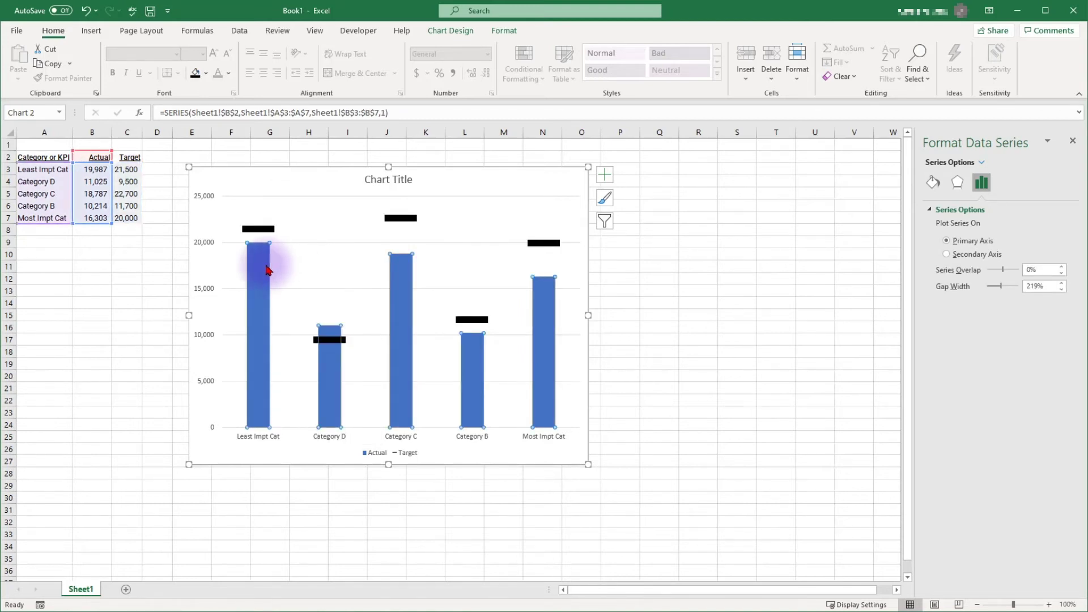
Fill the Actual columns with a gray swatch from the mini toolbar
right_click(268, 270)
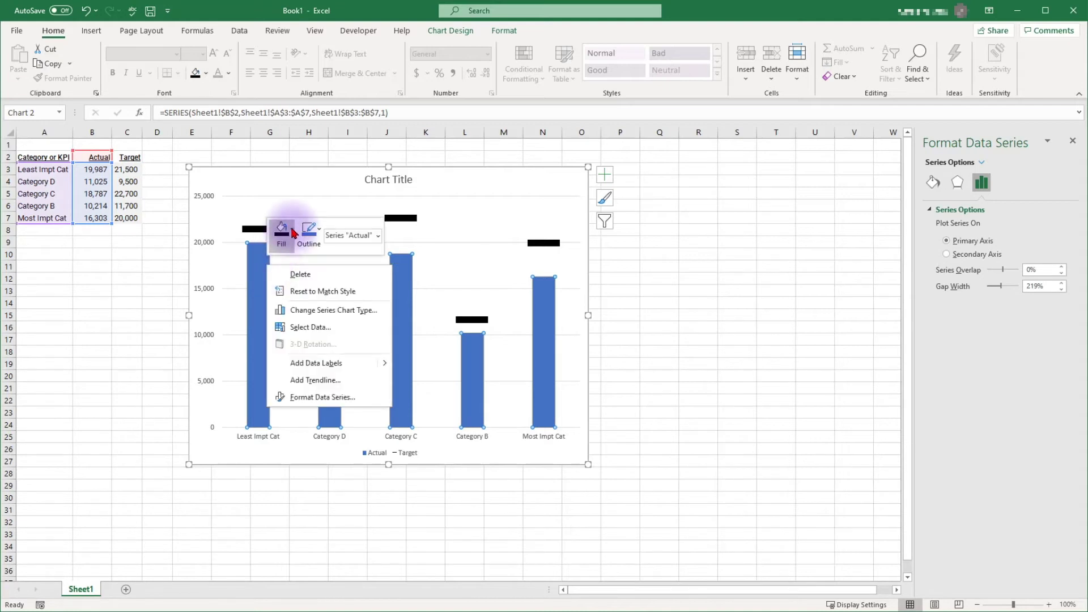
left_click(281, 231)
left_click(276, 344)
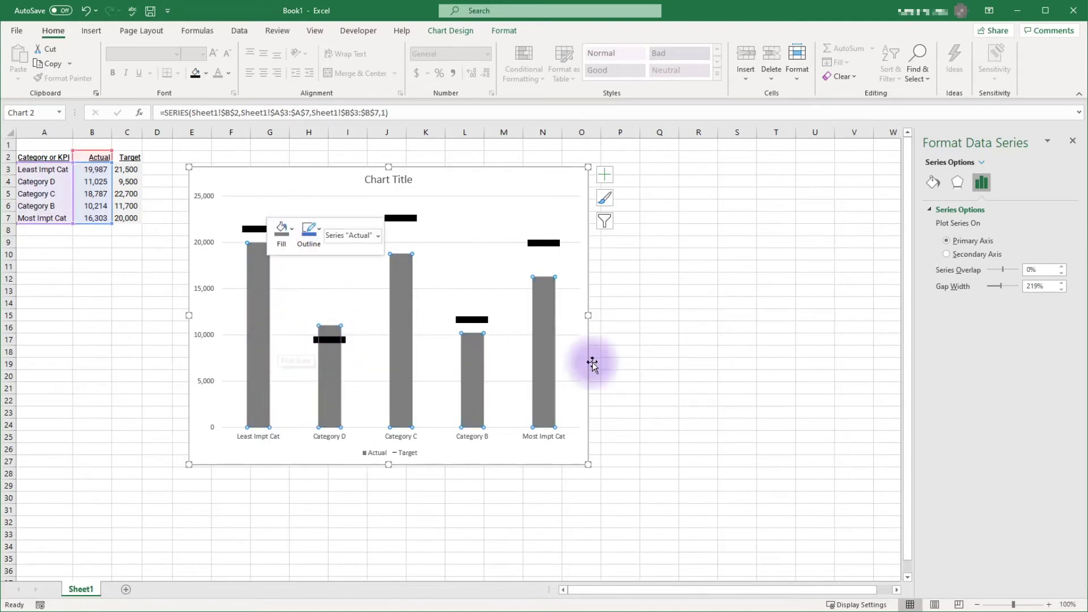
left_click(663, 377)
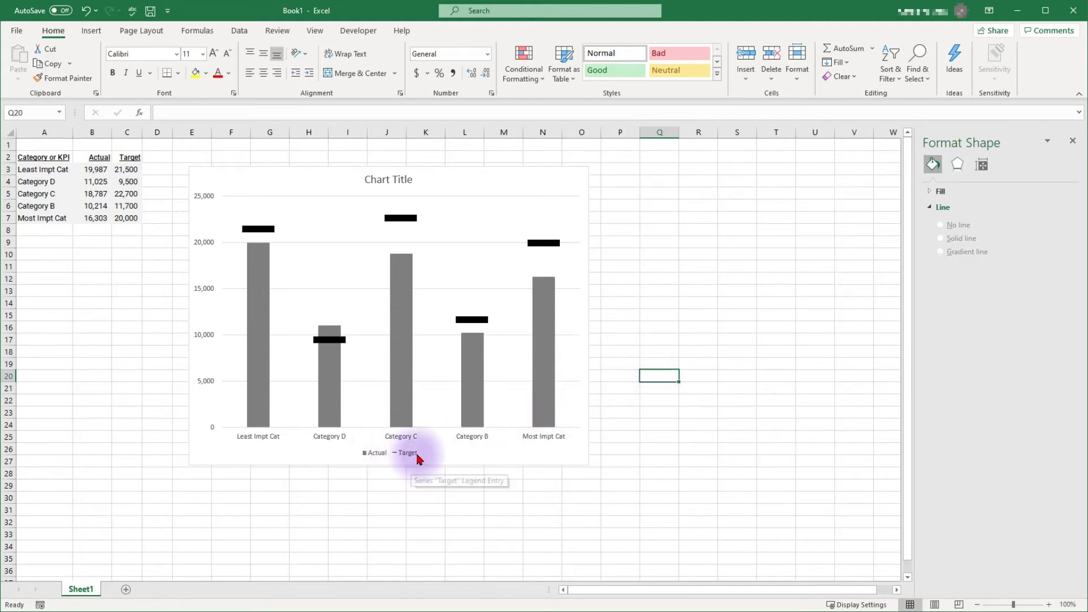
Add a data label showing 20,000 to just the Most Impt Cat target marker
left_click(554, 247)
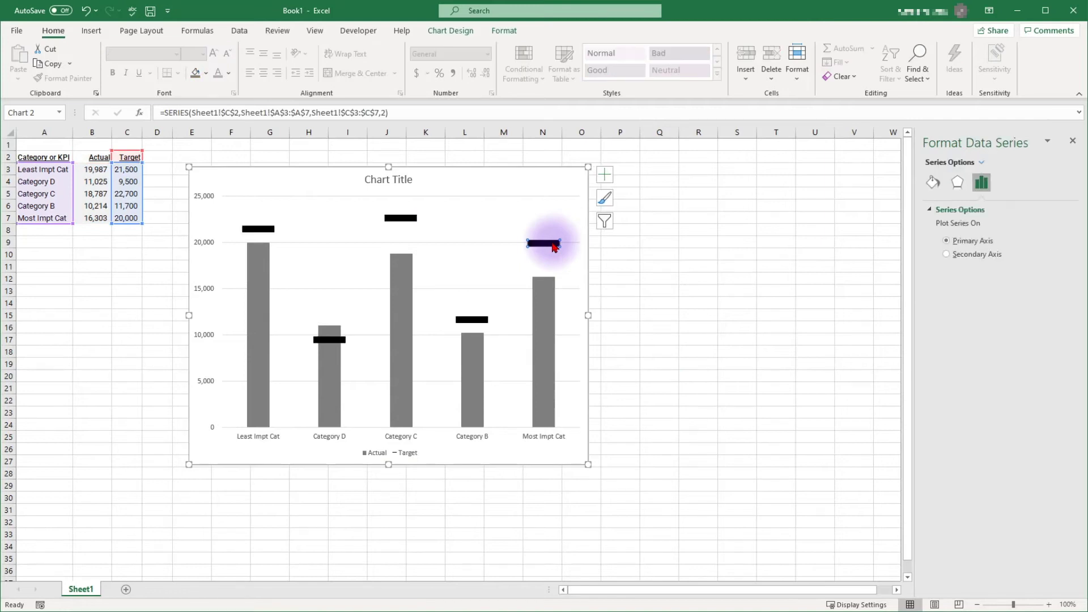
left_click(554, 247)
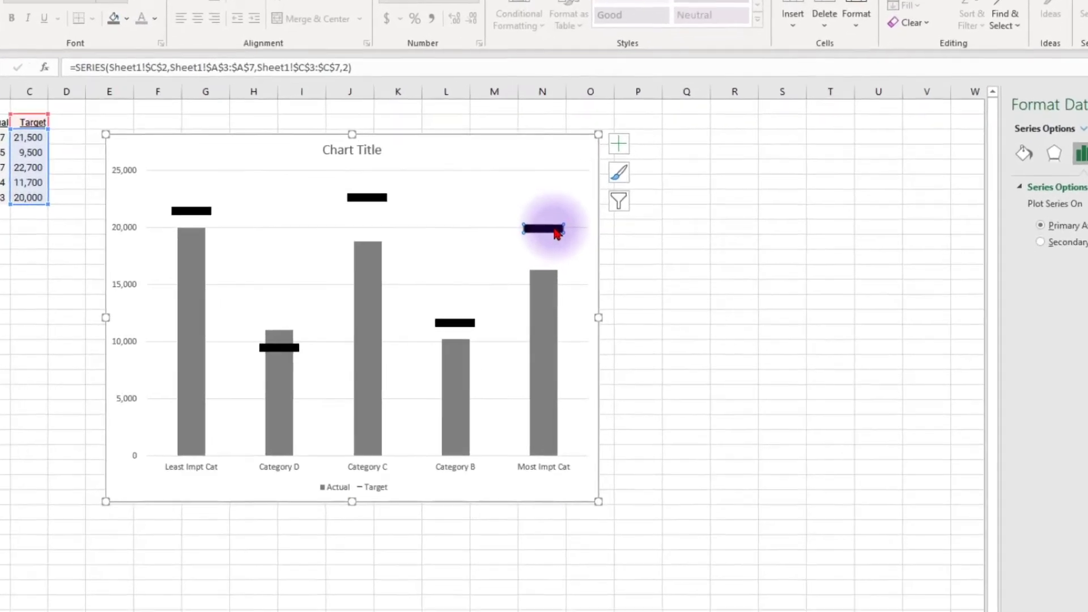
right_click(556, 231)
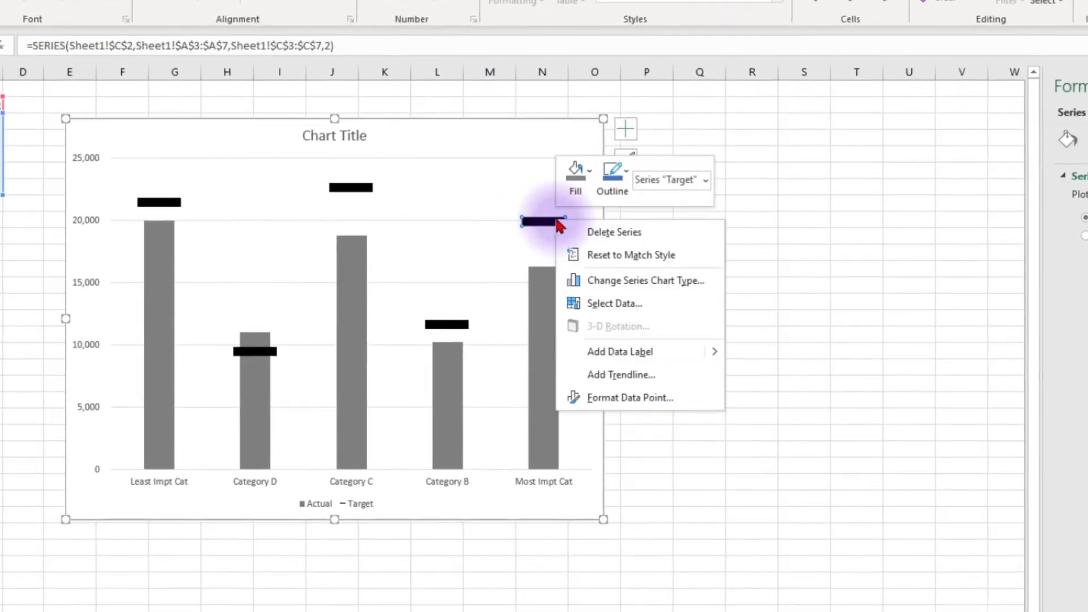
left_click(622, 354)
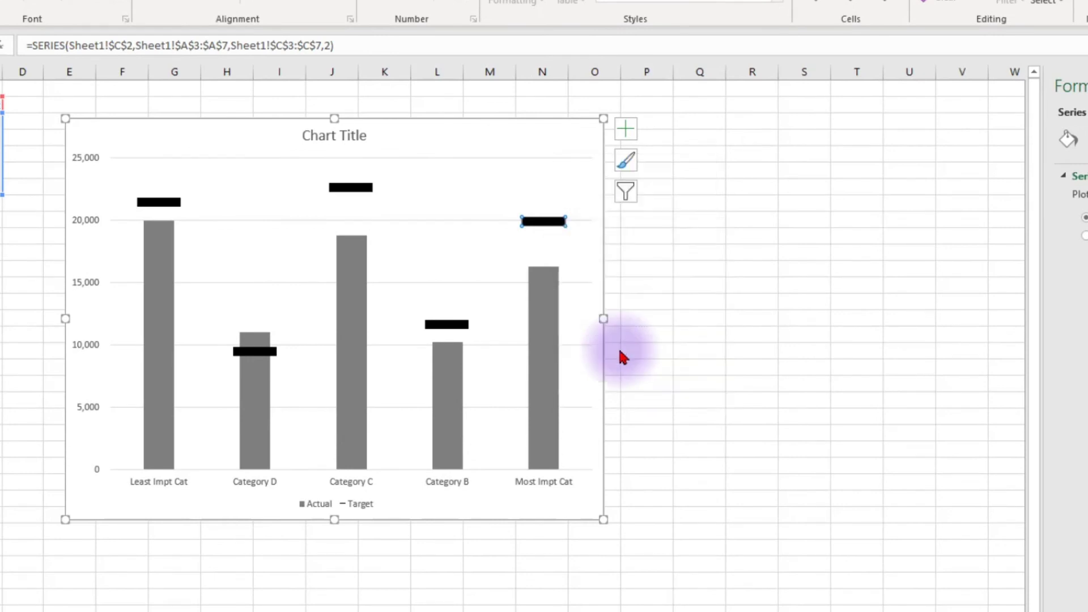
left_click(666, 360)
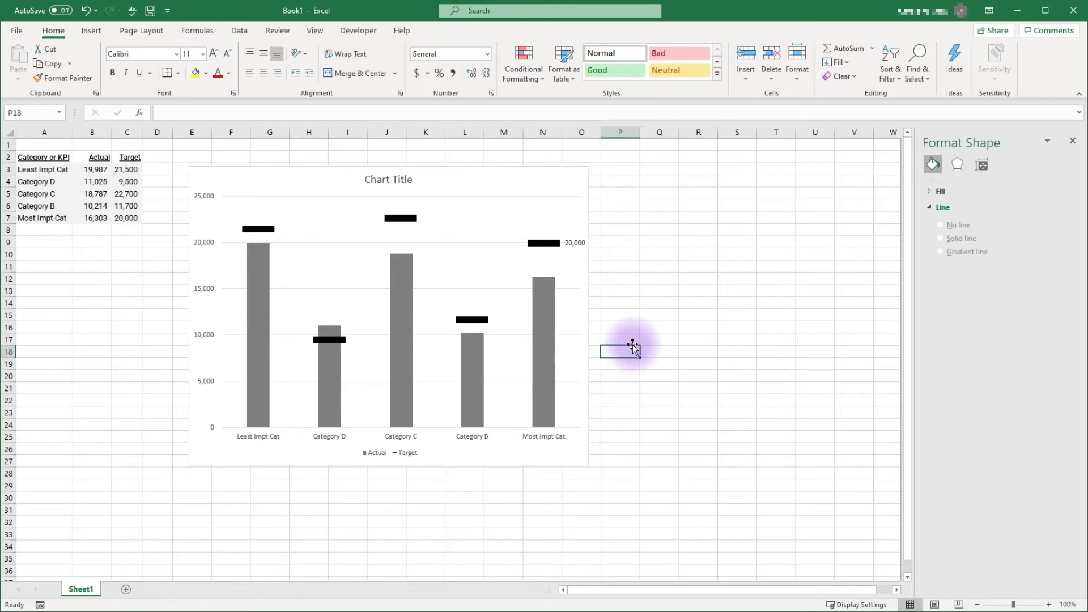
Format the Most Impt Cat label to show Series Name instead of Value, reading 'Target'
left_click(575, 242)
left_click(561, 245)
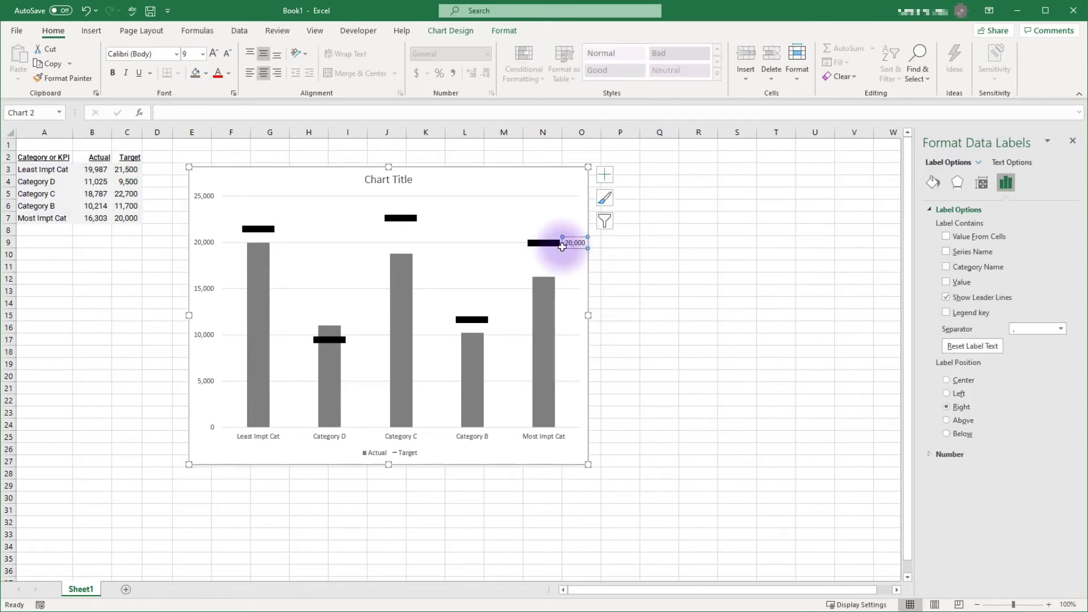
left_click(563, 244)
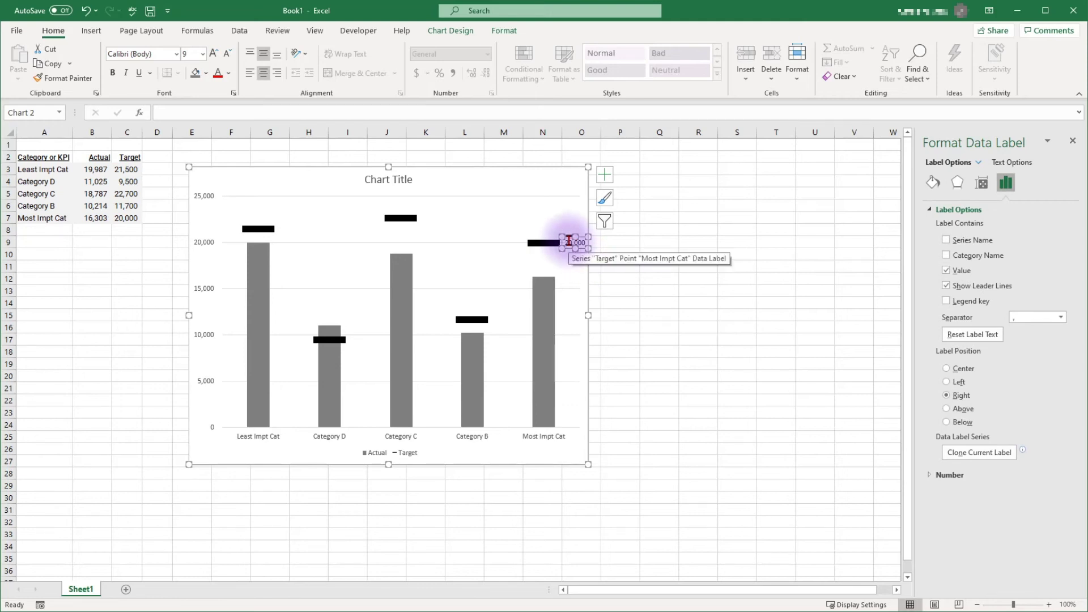
right_click(569, 241)
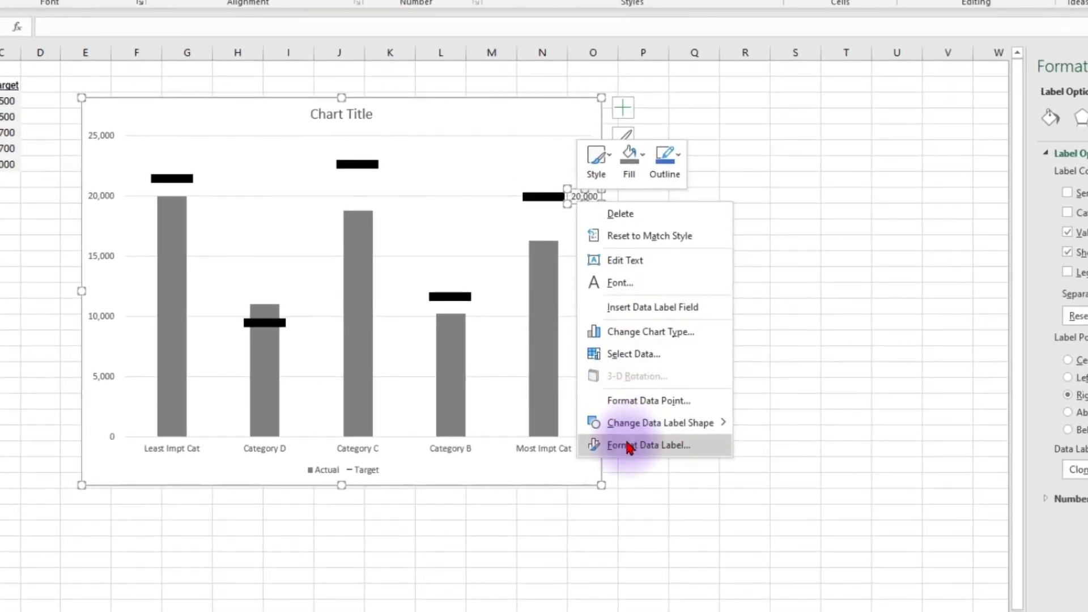
left_click(628, 445)
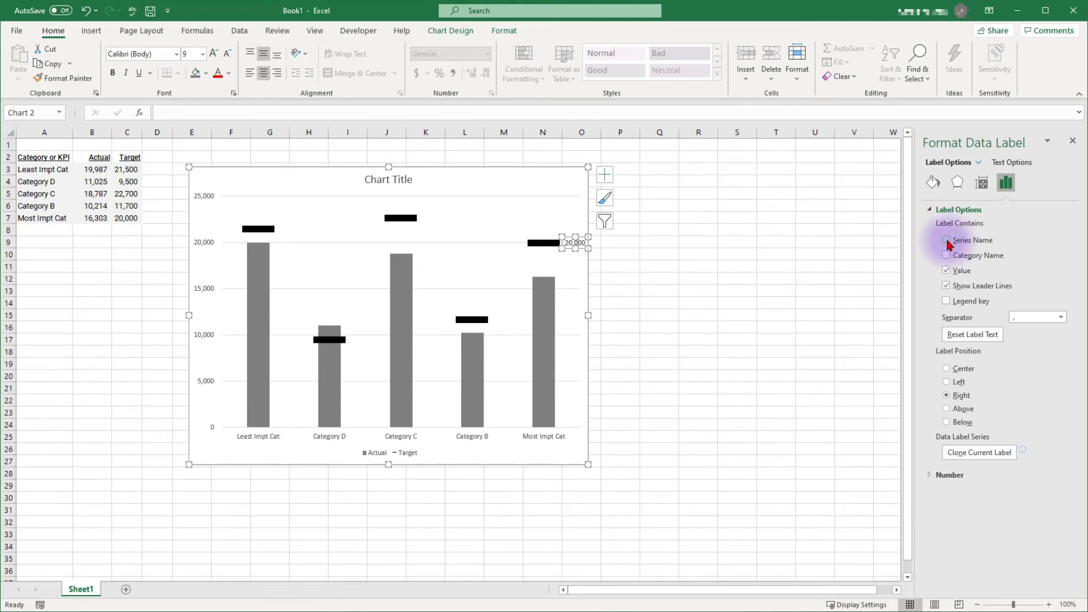
left_click(946, 240)
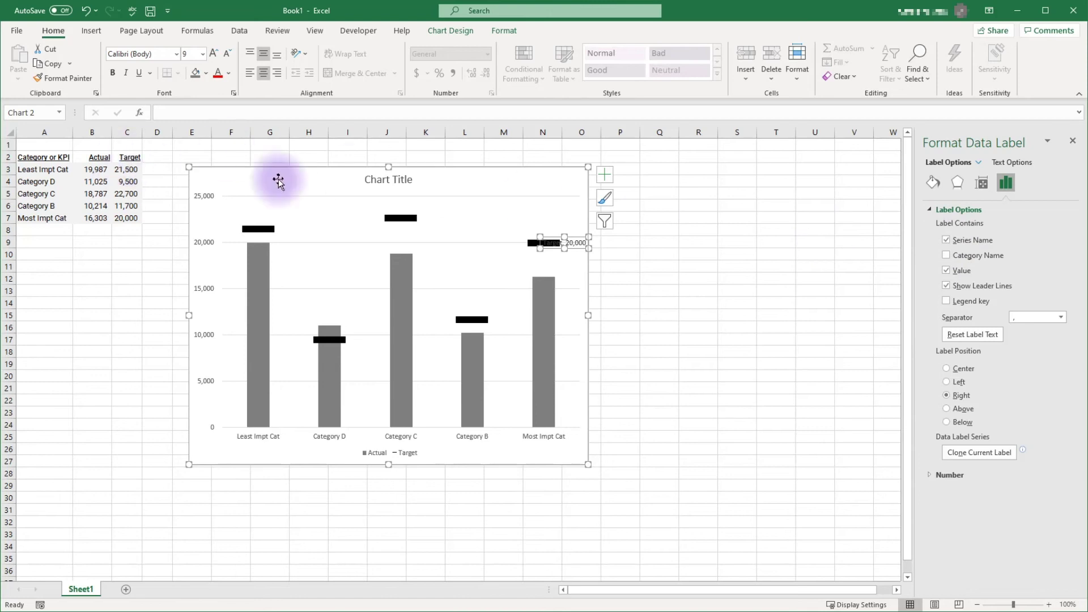
left_click(945, 270)
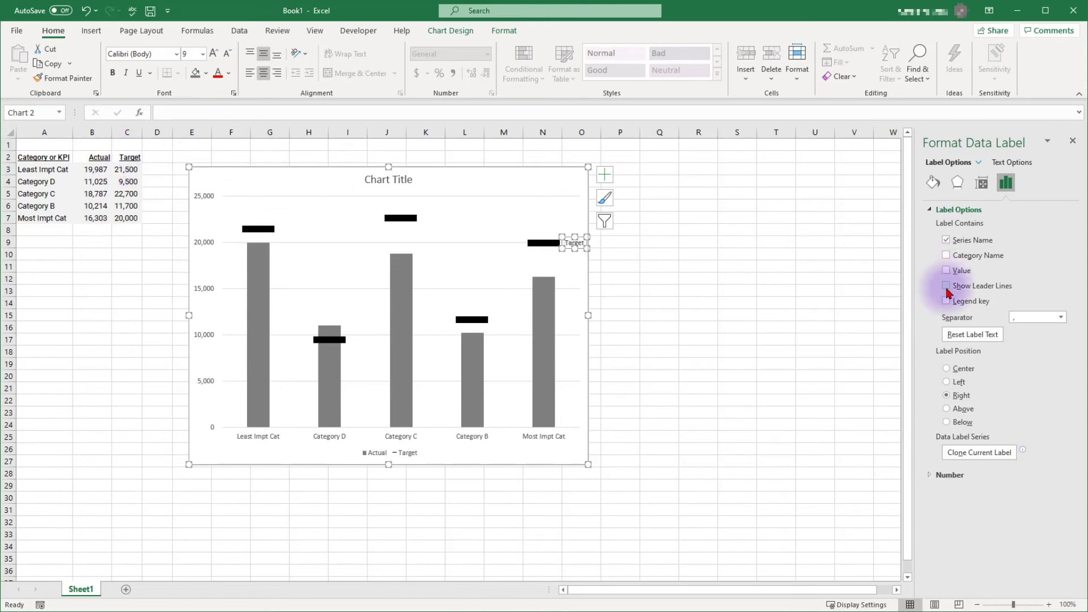
Add a data label to only the Most Impt Cat Actual column, showing 16,303, and select it
left_click(543, 418)
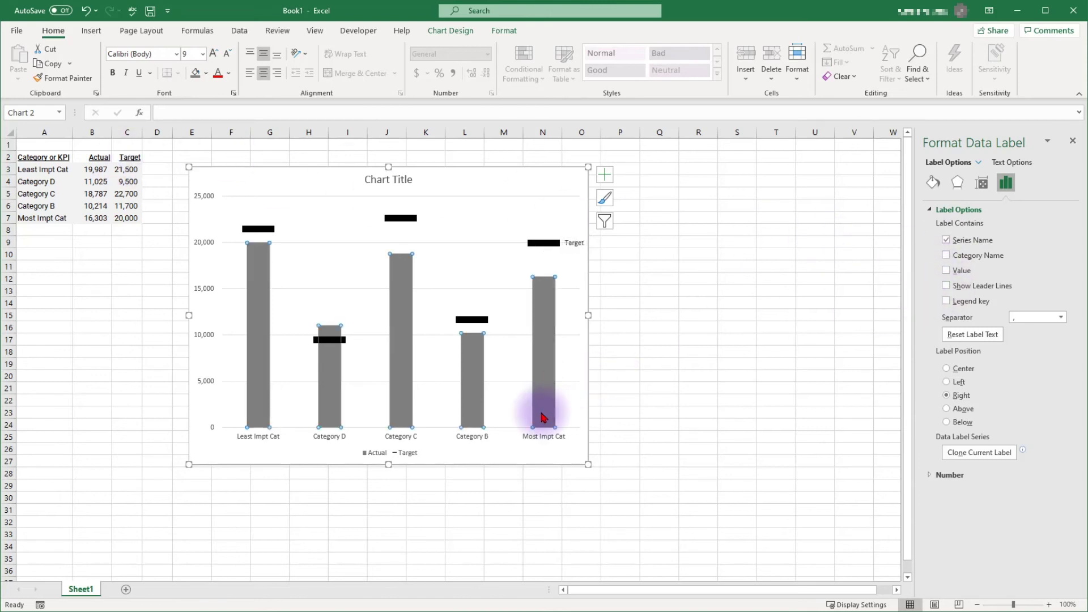
left_click(542, 417)
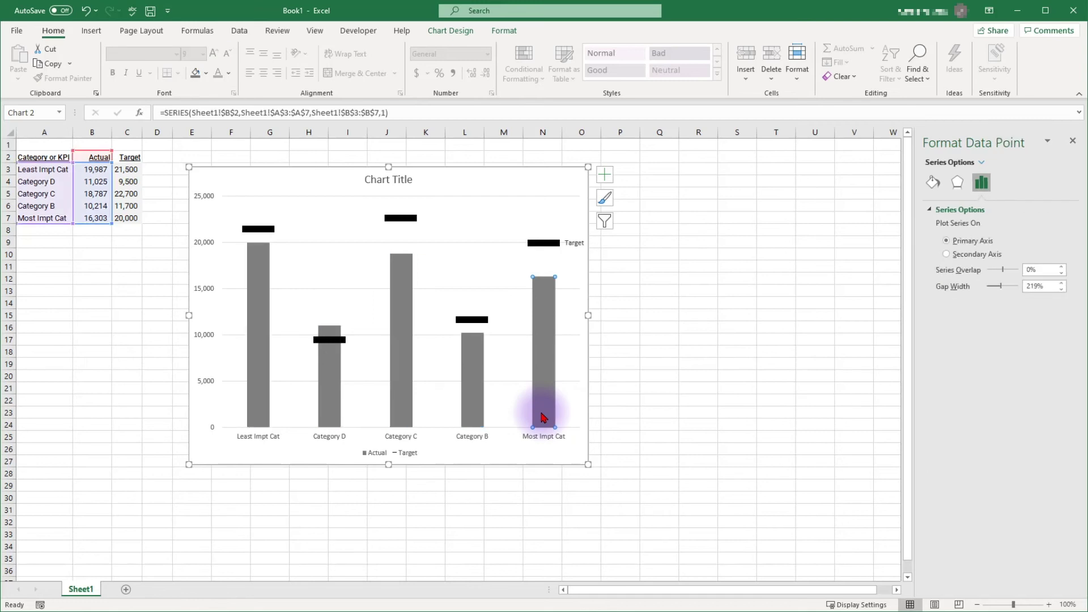
right_click(542, 418)
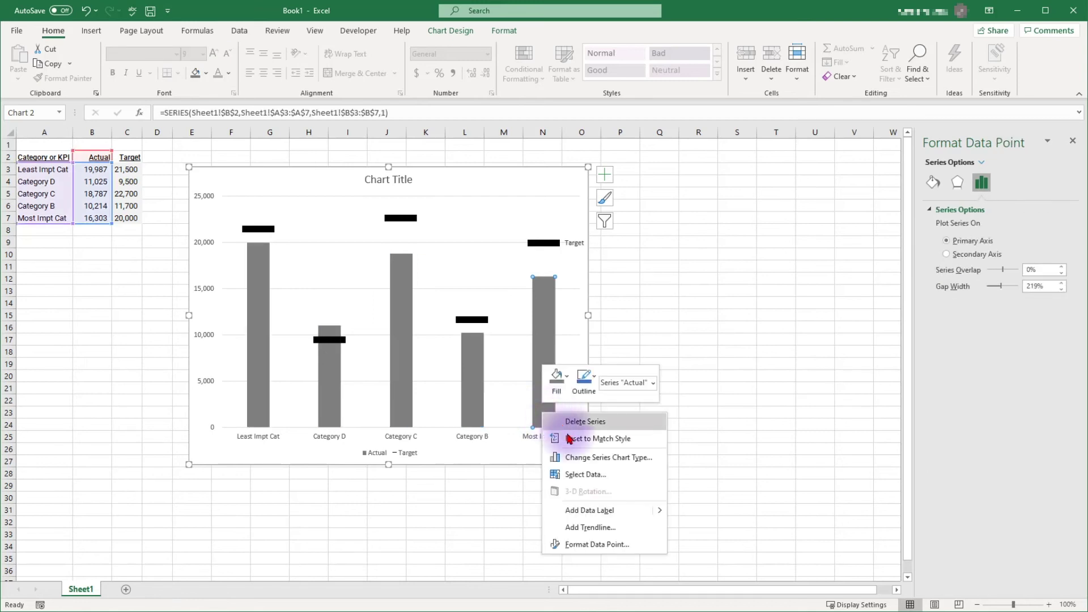
left_click(583, 510)
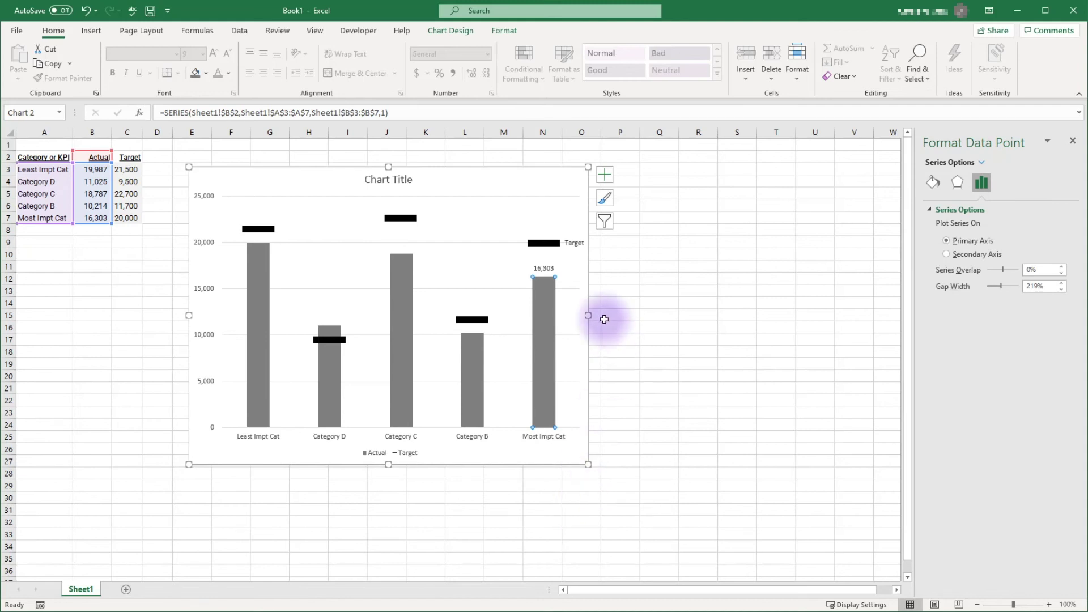
left_click(544, 268)
left_click(545, 271)
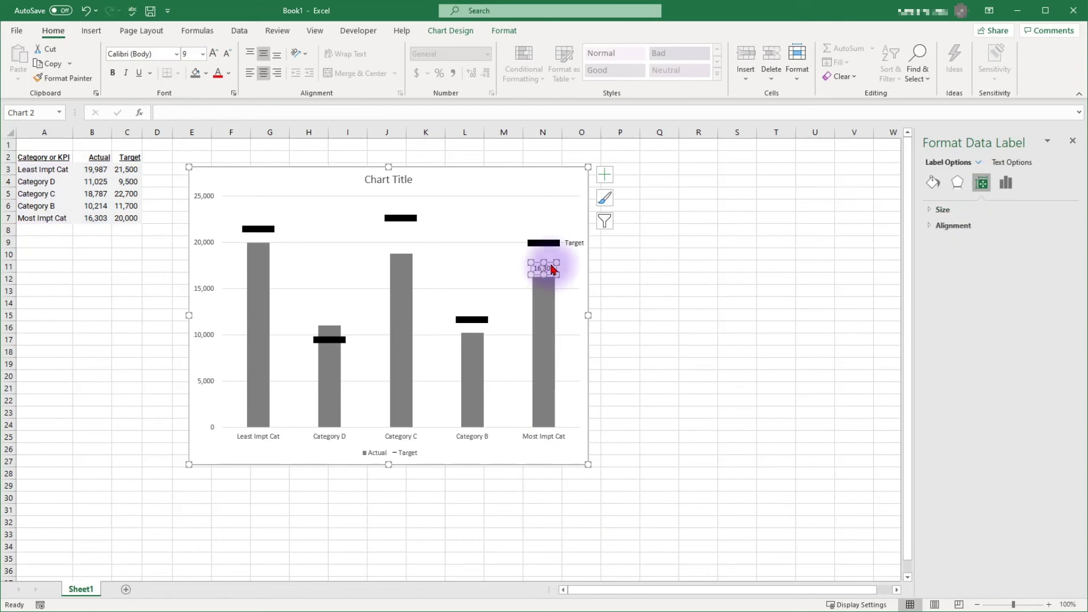
Format the label to show the series name 'Actual' without value at Inside Base, then drag it right
right_click(552, 270)
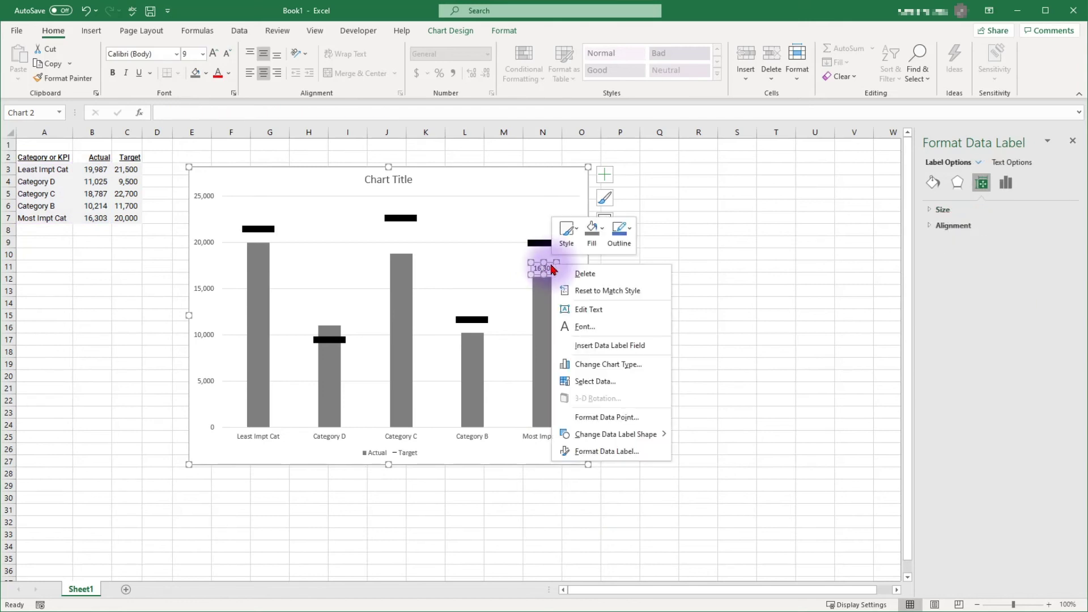
left_click(601, 433)
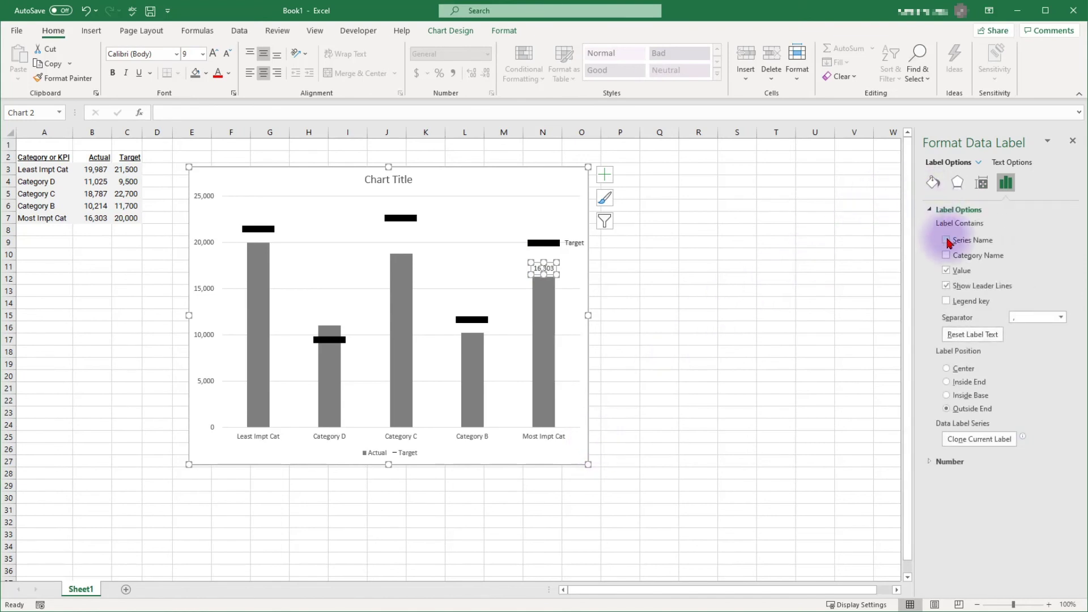
left_click(946, 239)
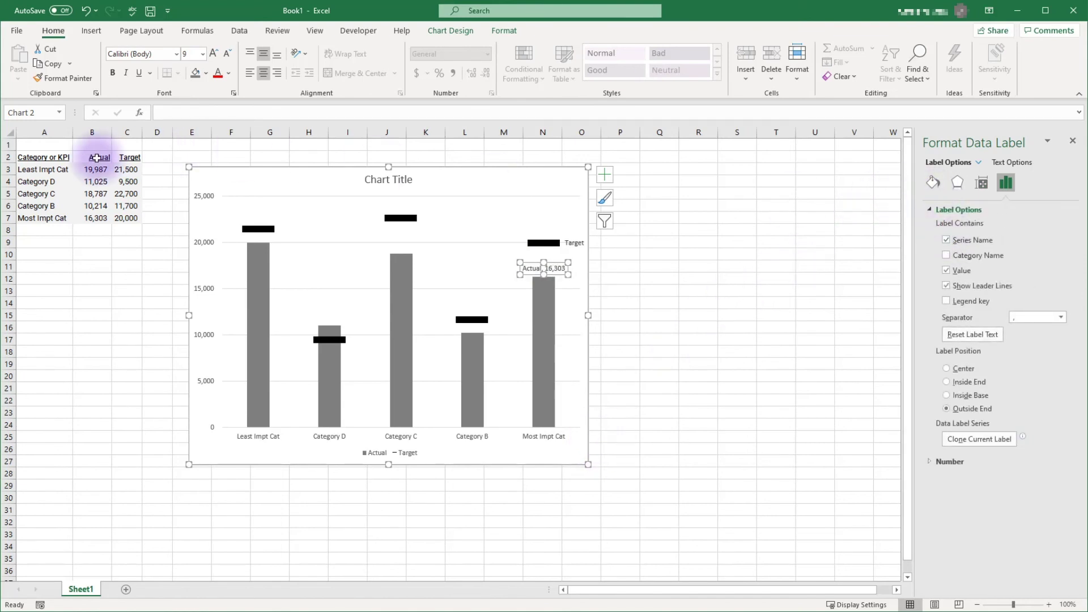
left_click(947, 271)
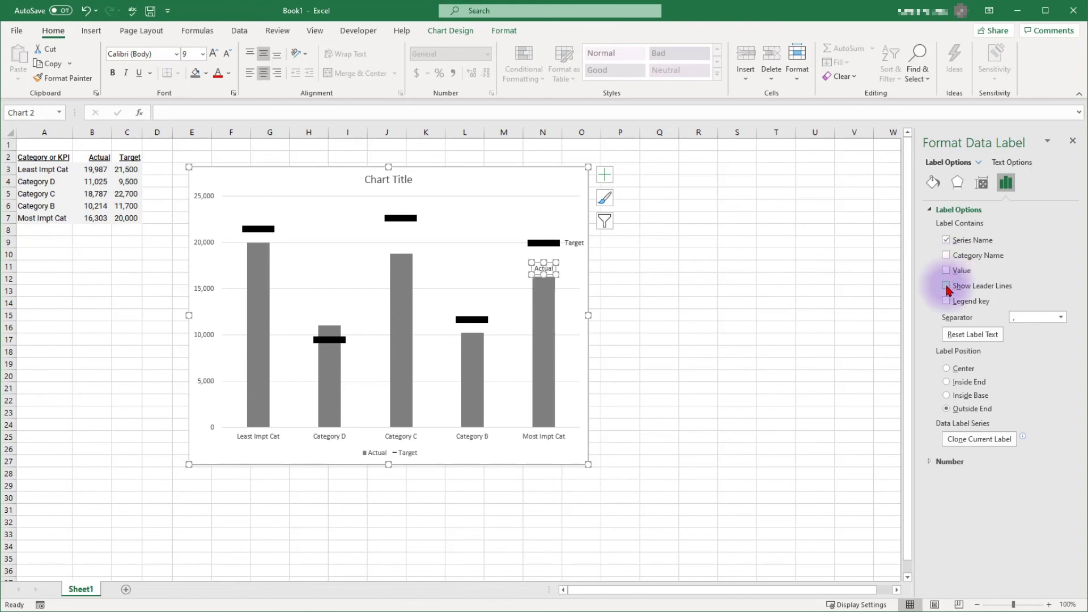
left_click(945, 395)
left_click_drag(556, 412, 576, 413)
Widen the chart to the right and adjust the plot area to fit the Actual label
left_click_drag(588, 315, 623, 312)
left_click(646, 311)
left_click(693, 395)
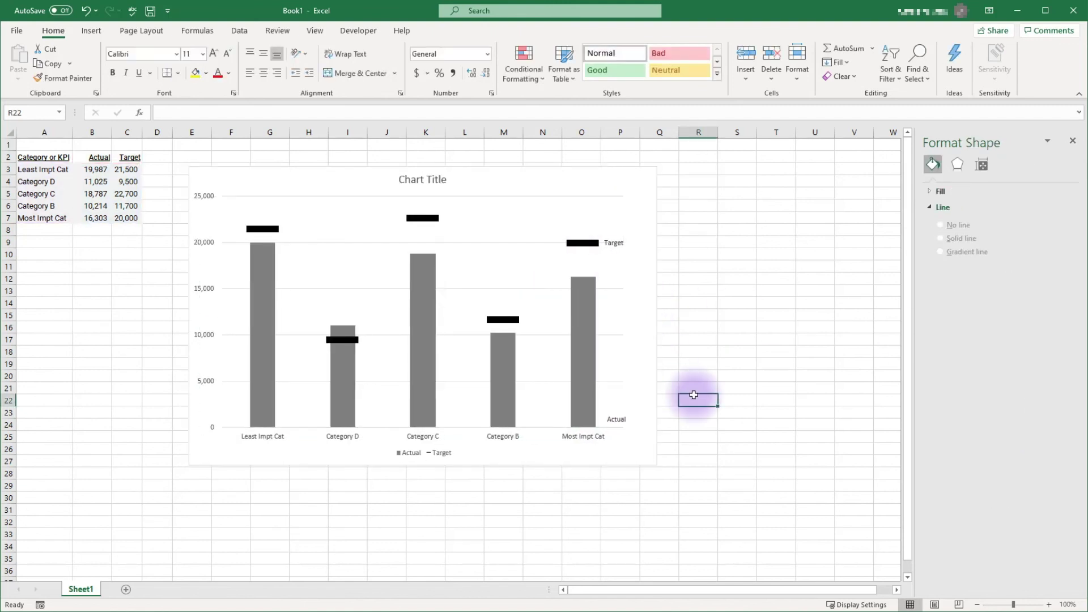
Delete the chart legend and the chart title
left_click(422, 452)
key("Delete")
left_click(437, 187)
key("Delete")
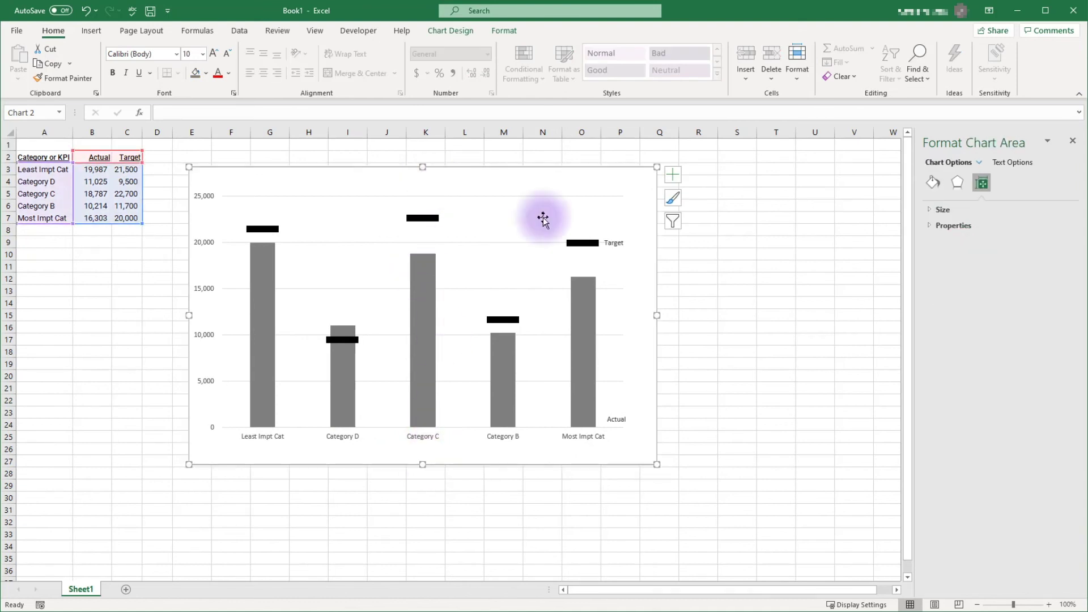
left_click(809, 378)
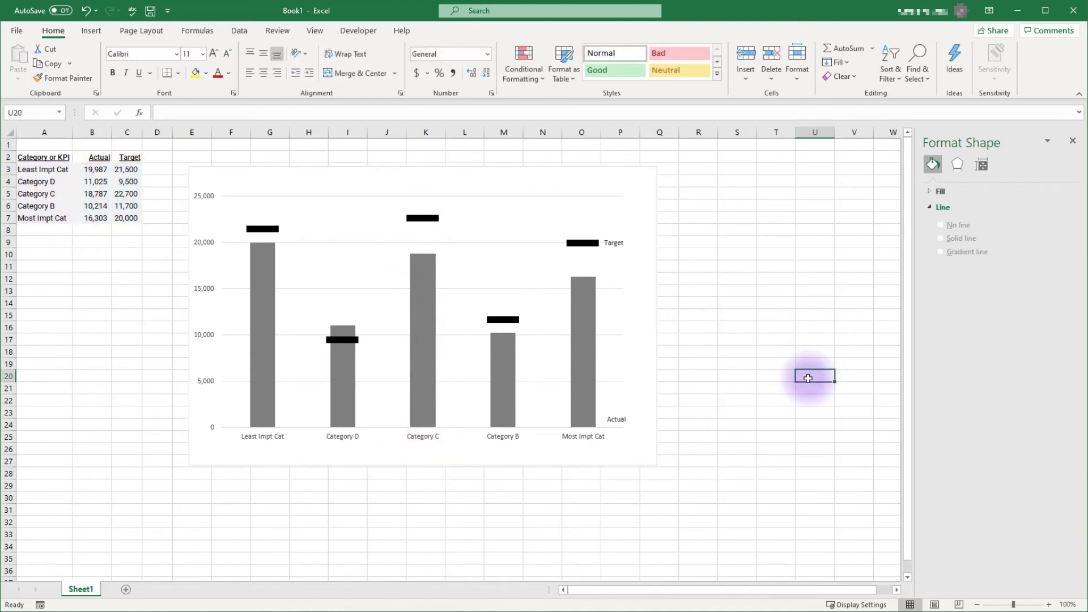